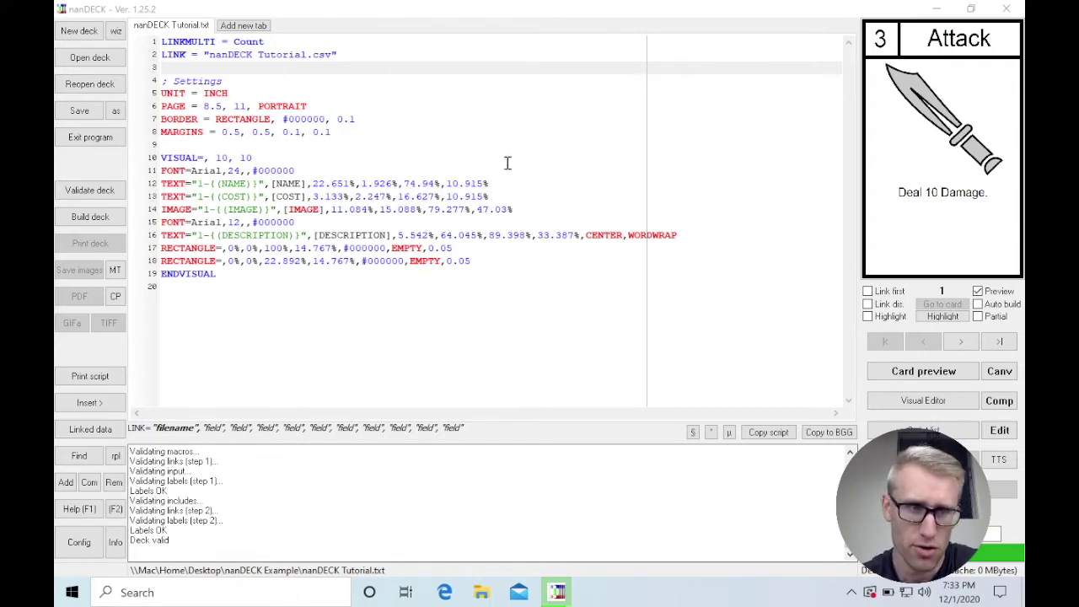
Step: Validate and build the deck, then step forward through the cards to the last card, Retrieve
left_click(107, 193)
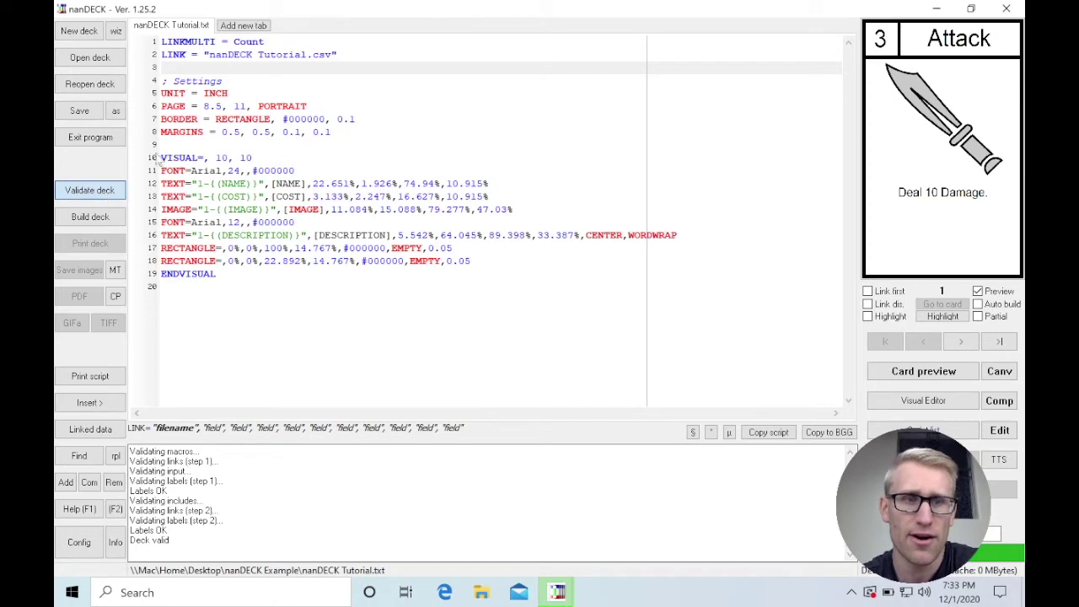
left_click(97, 217)
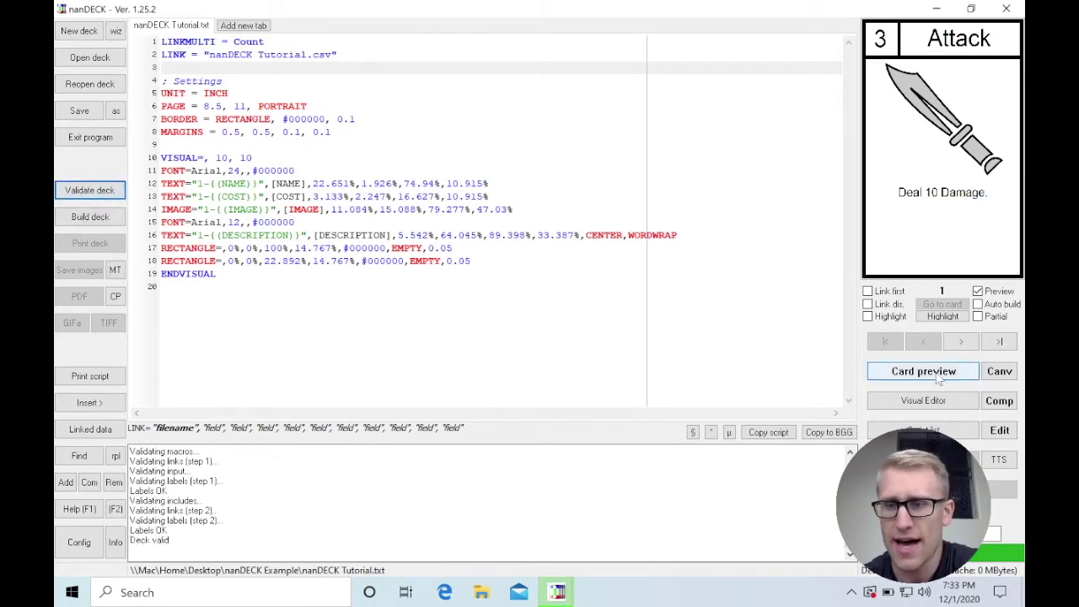
left_click(959, 342)
left_click(959, 341)
left_click(959, 342)
left_click(960, 341)
left_click(959, 341)
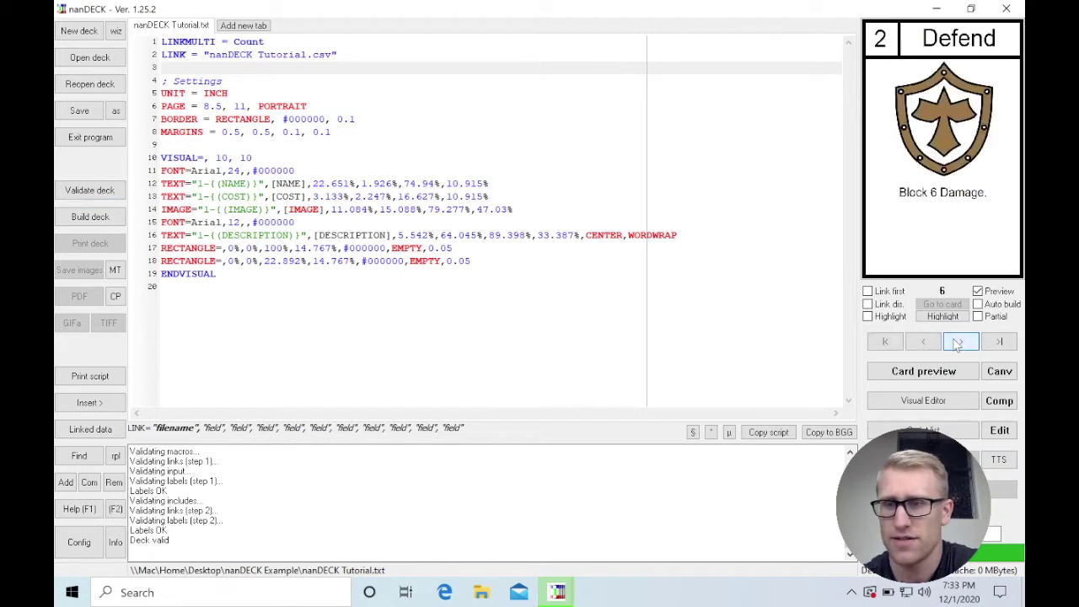
left_click(959, 341)
left_click(959, 341)
left_click(960, 341)
left_click(959, 341)
left_click(959, 343)
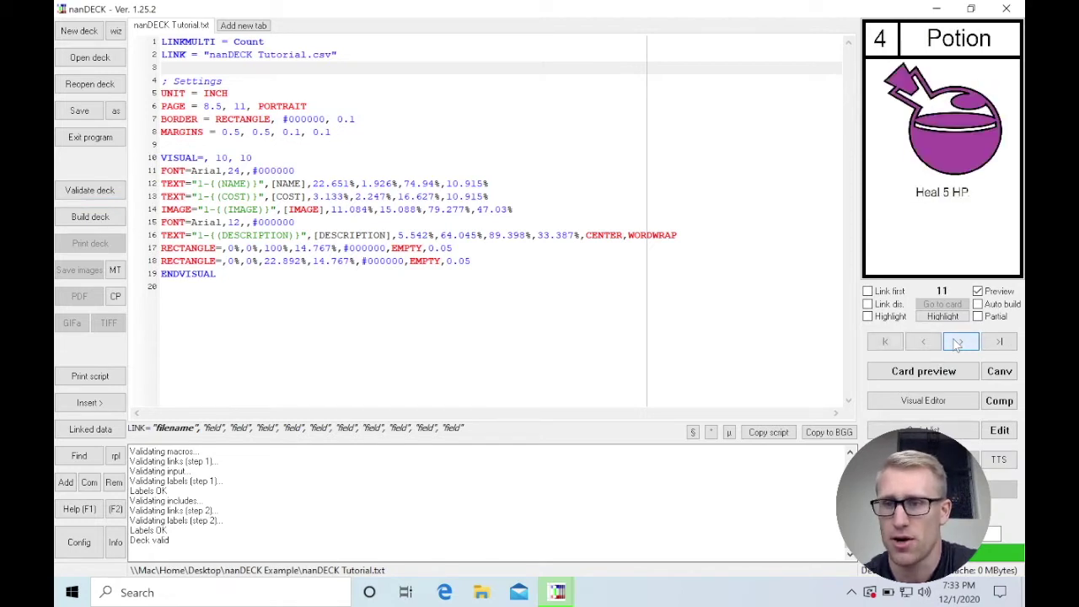
Step: Step back to card 1, the 3-cost Attack card reading 'Deal 10 Damage.'
left_click(927, 346)
left_click(927, 344)
left_click(927, 344)
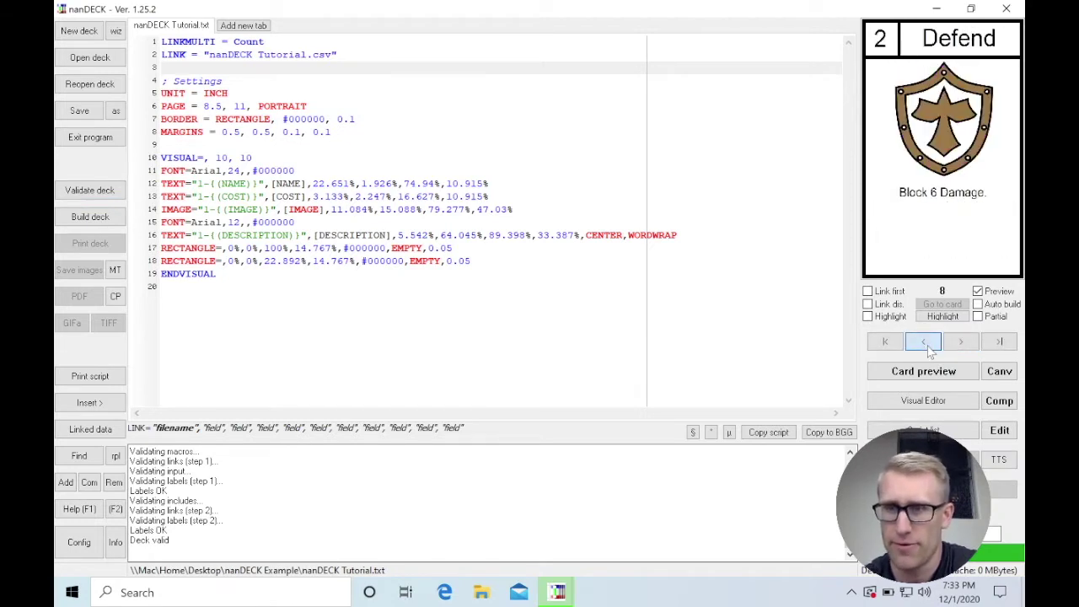
left_click(927, 344)
left_click(927, 344)
left_click(927, 344)
left_click(927, 344)
left_click(927, 344)
left_click(927, 343)
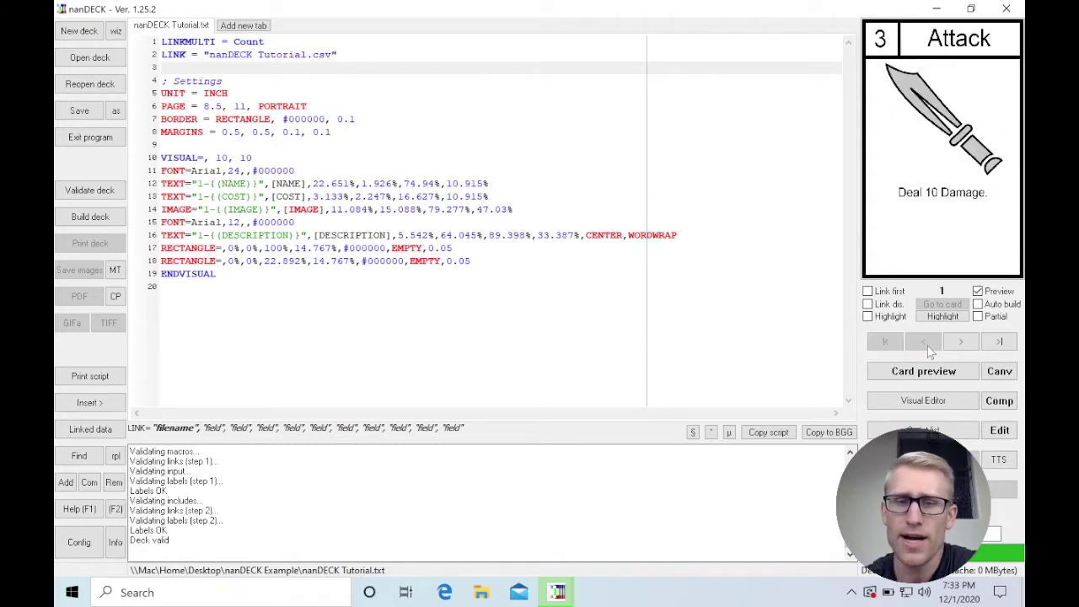
left_click_drag(160, 54, 187, 54)
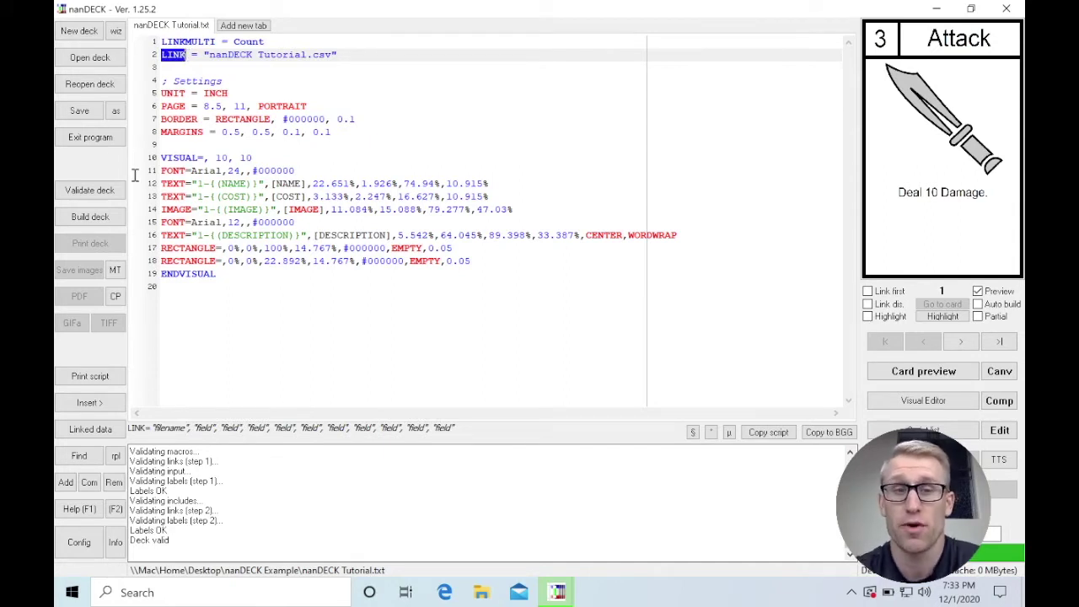
left_click(209, 56)
left_click_drag(208, 55, 330, 48)
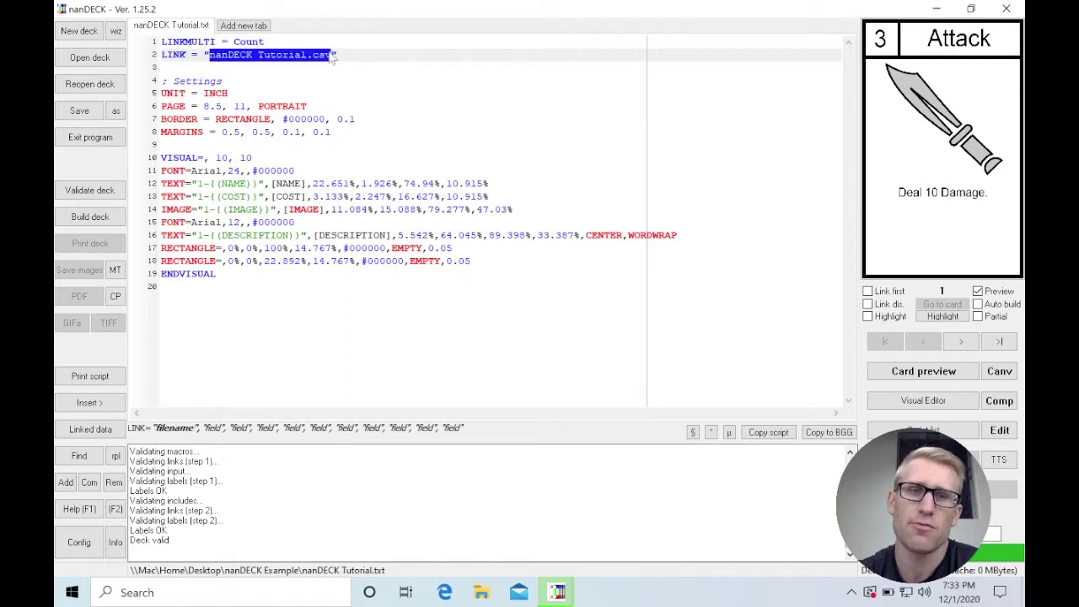
left_click(337, 56)
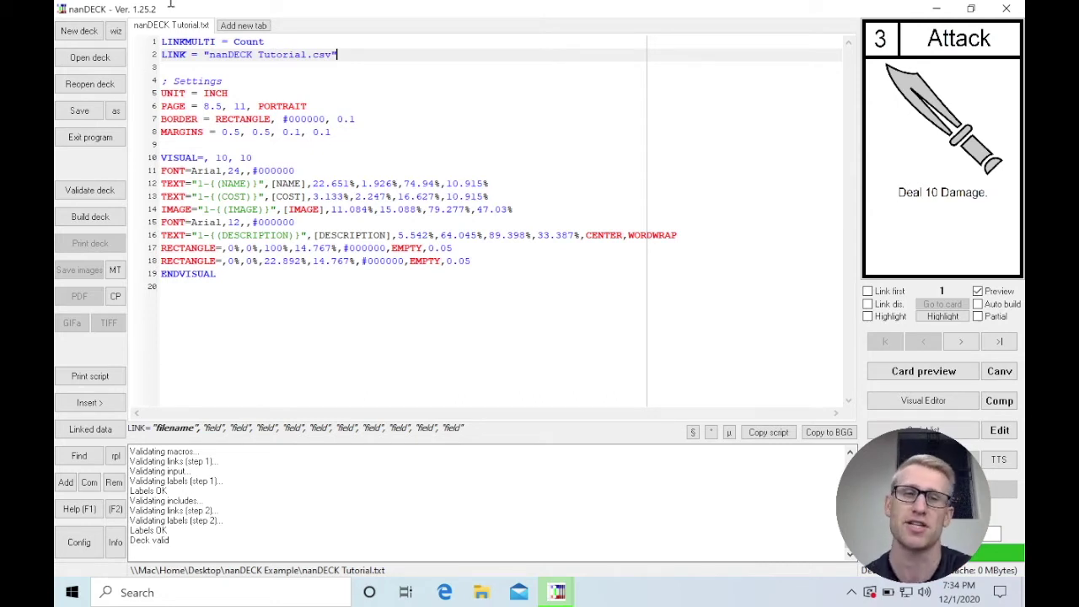
left_click_drag(209, 54, 330, 52)
left_click(343, 70)
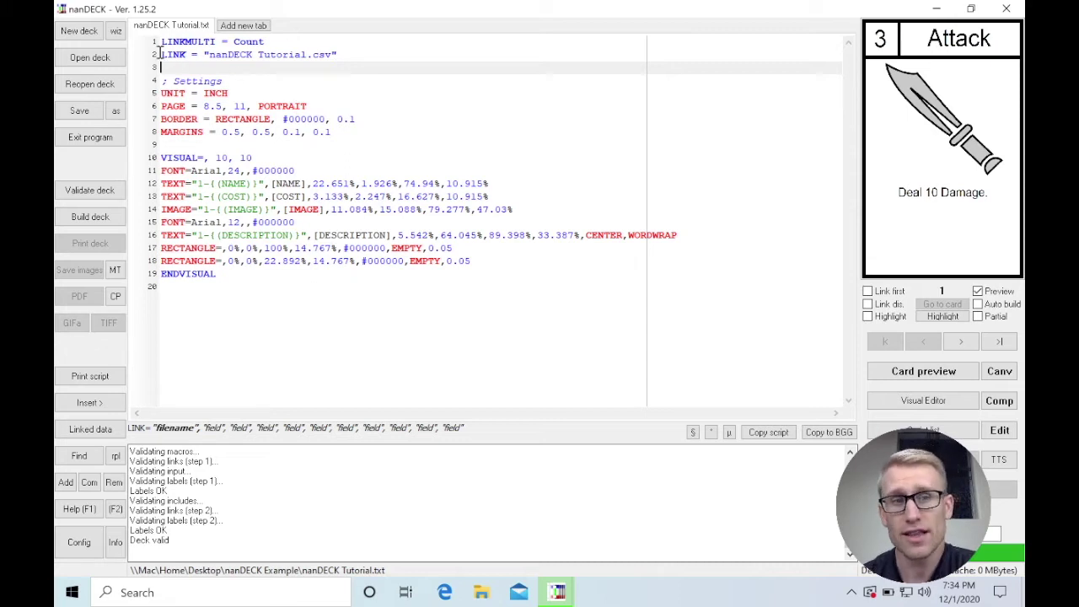
left_click_drag(159, 53, 187, 54)
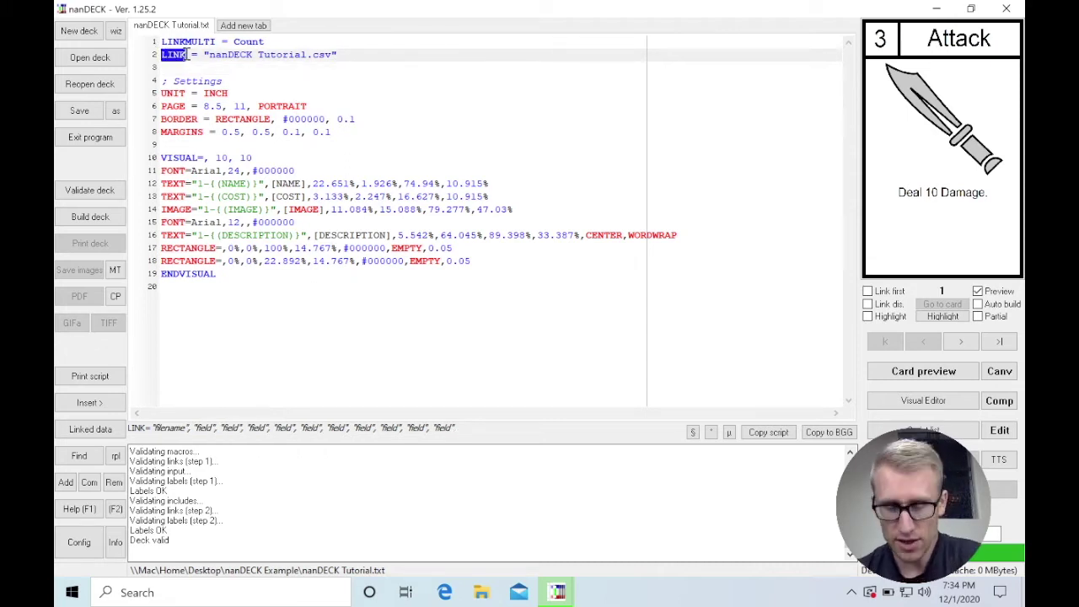
left_click(210, 54)
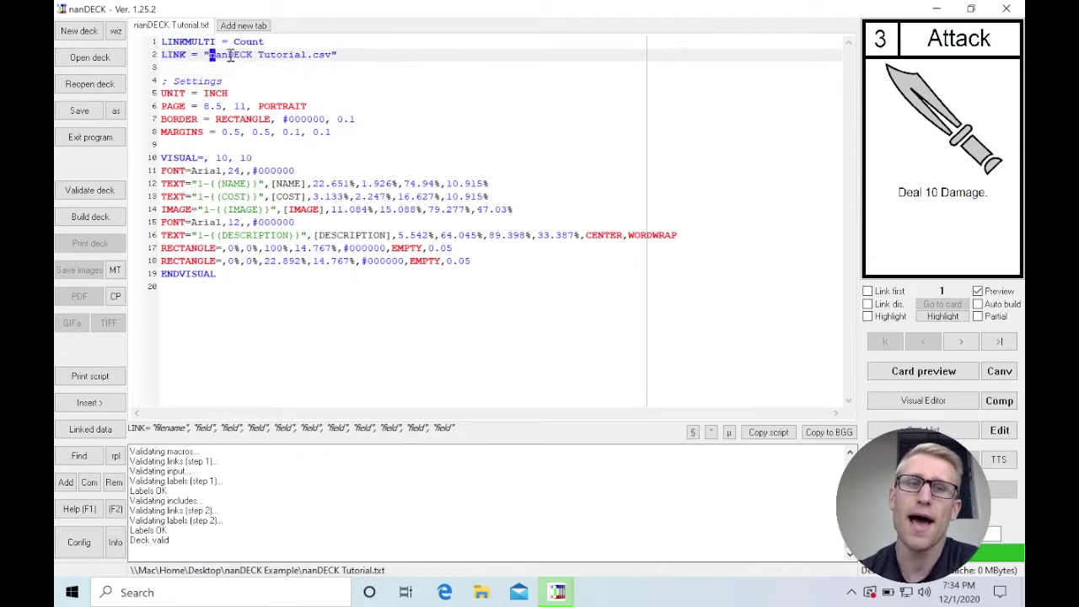
left_click_drag(300, 55, 333, 62)
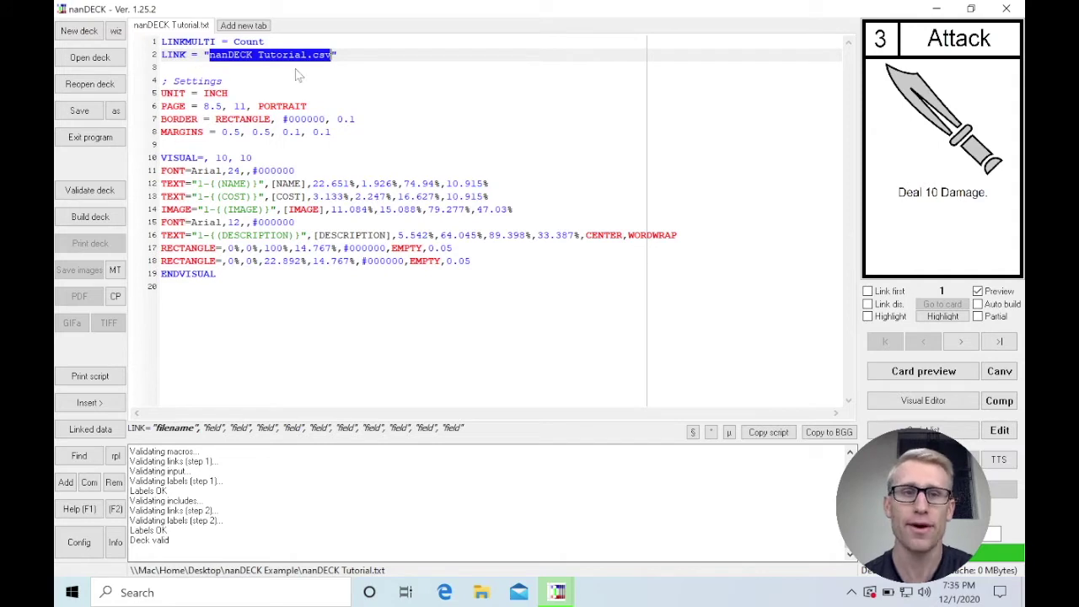
left_click(252, 67)
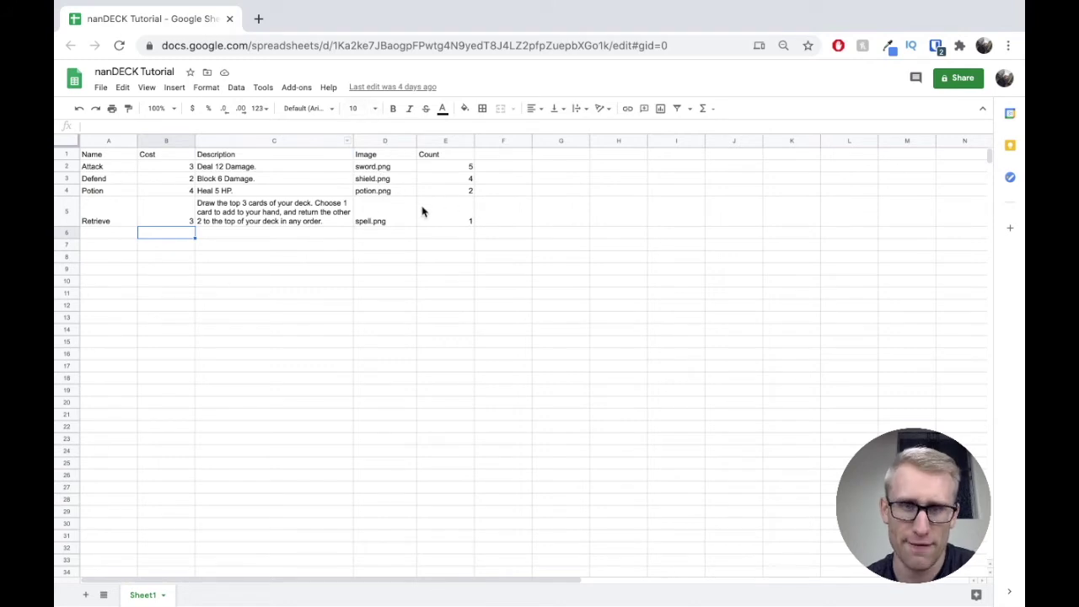
Step: Show the sheet's File > Download formats, including CSV, then close the menu
left_click(100, 87)
mouse_move(195, 239)
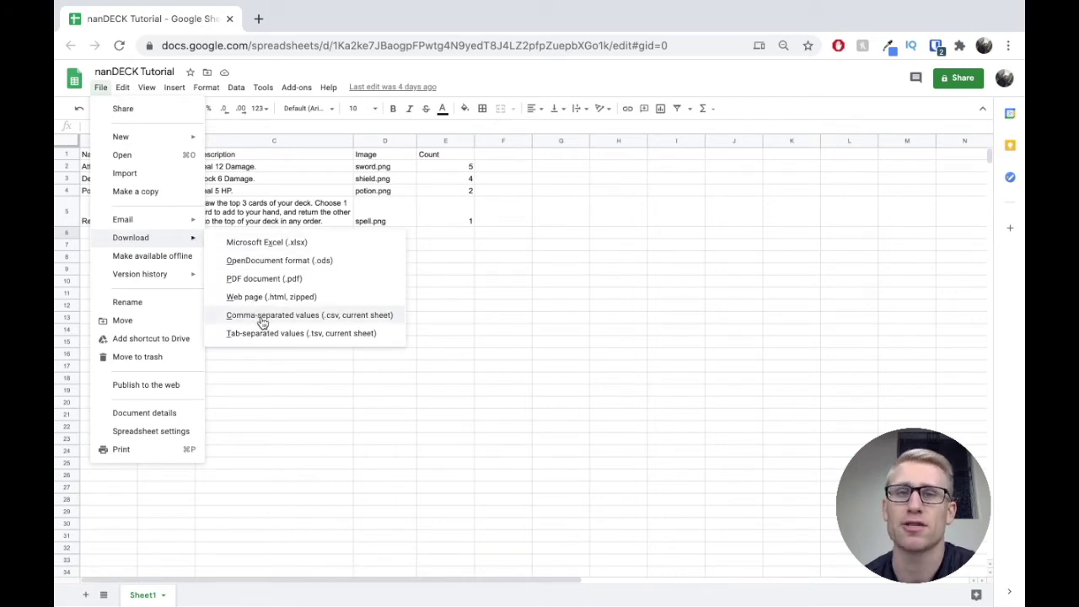
left_click(549, 296)
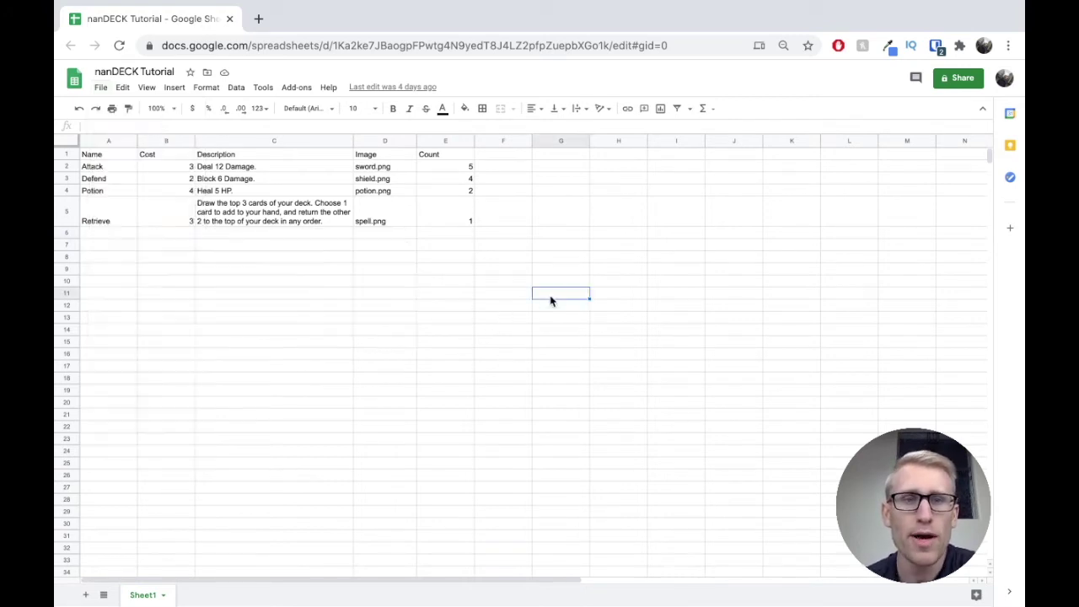
left_click(114, 156)
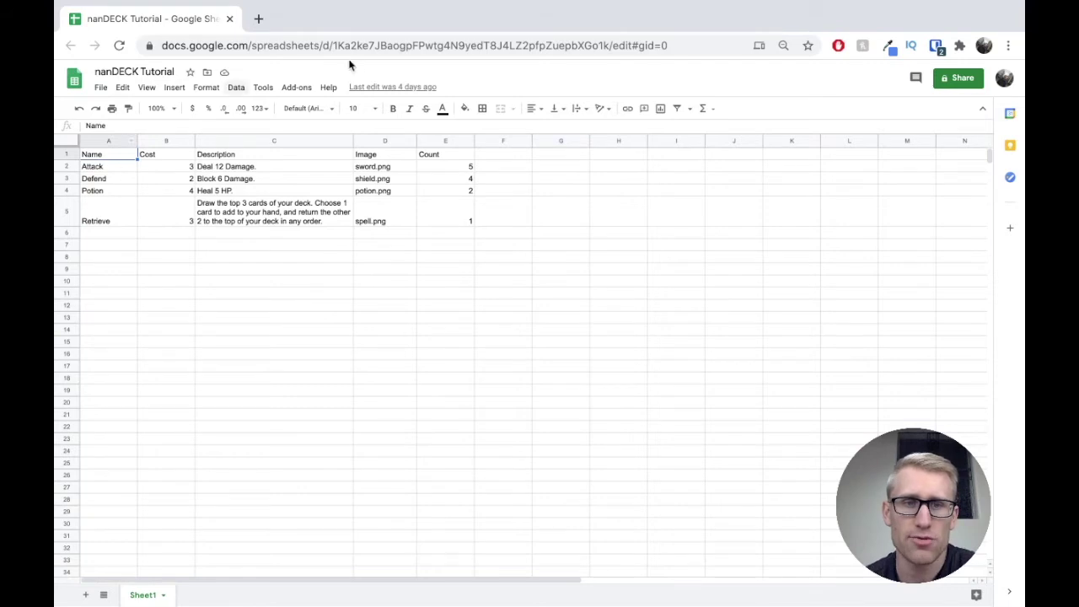
Step: Highlight the spreadsheet ID inside the Google Sheets page address
left_click_drag(335, 45, 621, 43)
key("Escape")
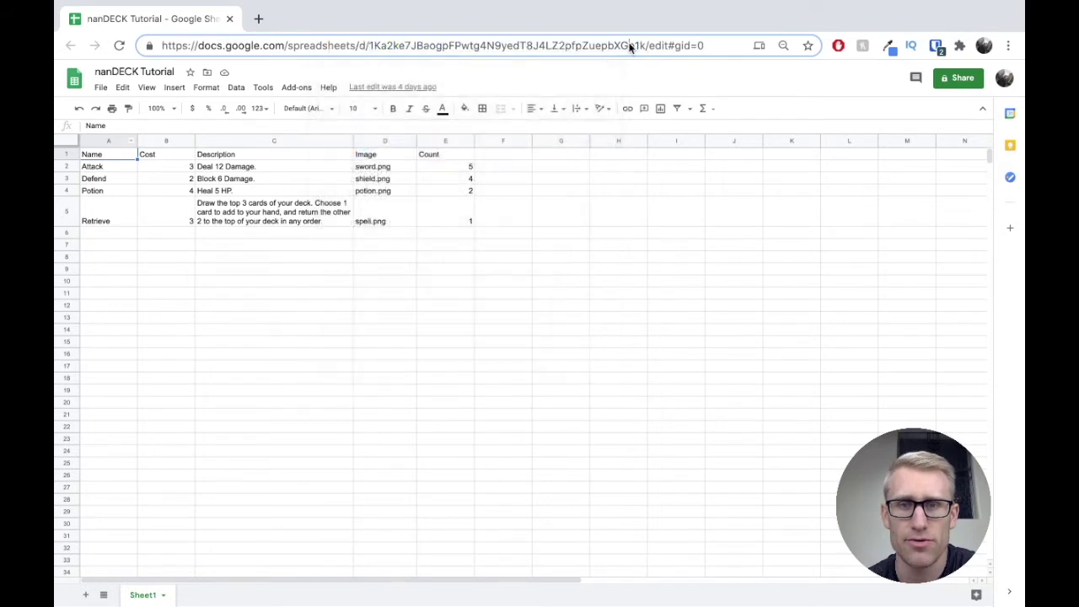
left_click_drag(646, 45, 367, 44)
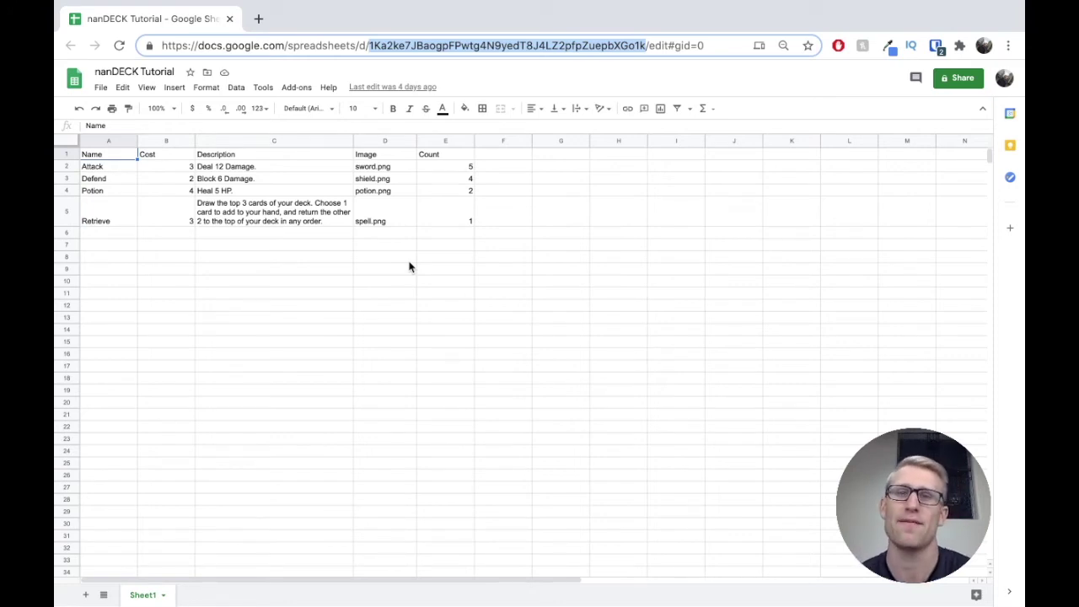
Step: Deselect the address bar and open the Share dialog for the nanDECK Tutorial spreadsheet
left_click(613, 269)
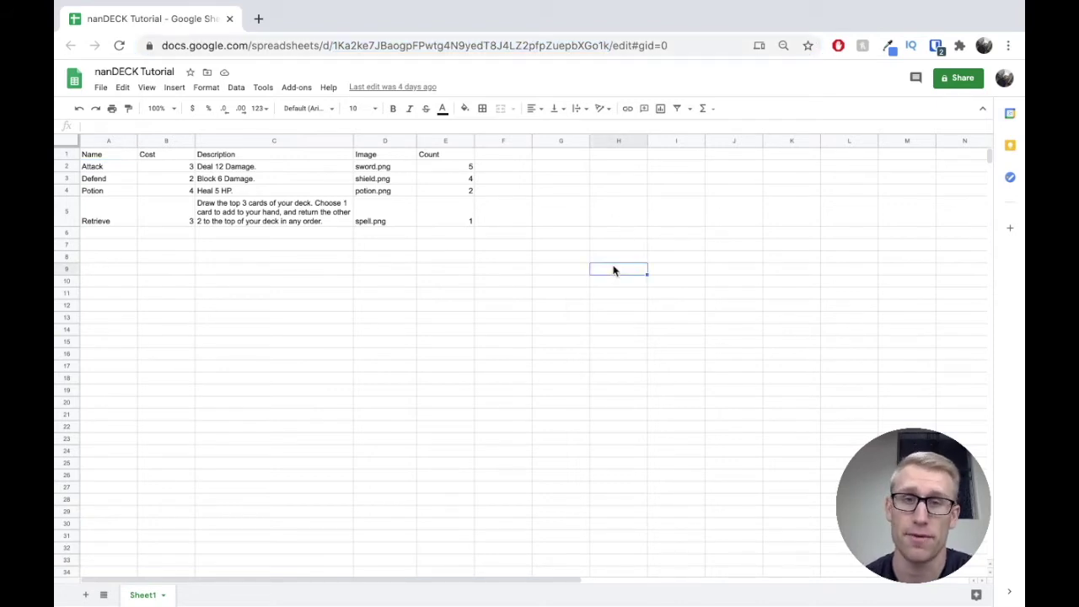
left_click(417, 232)
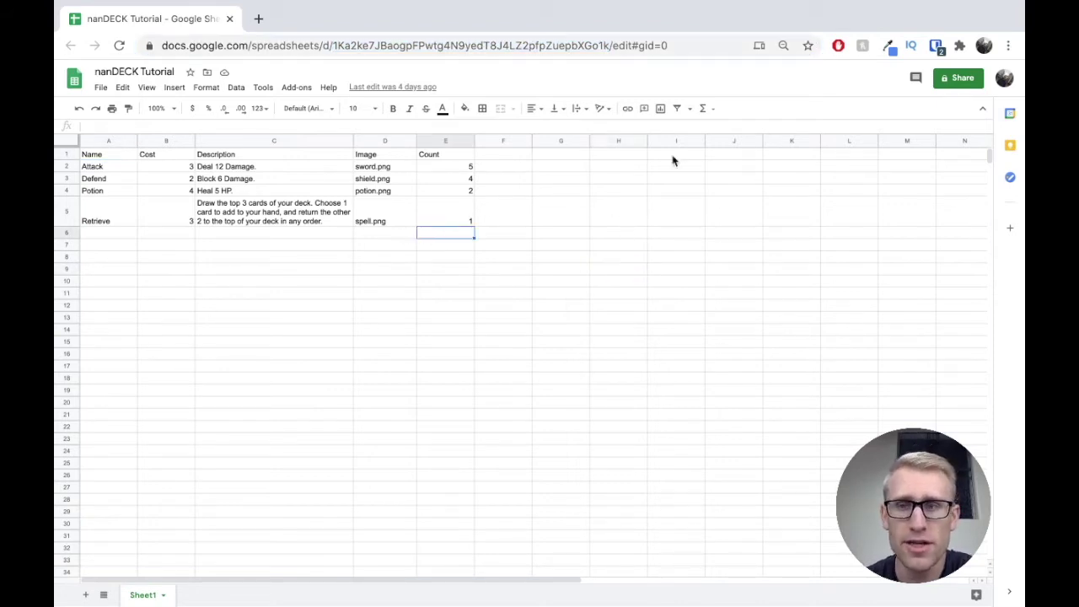
left_click(964, 79)
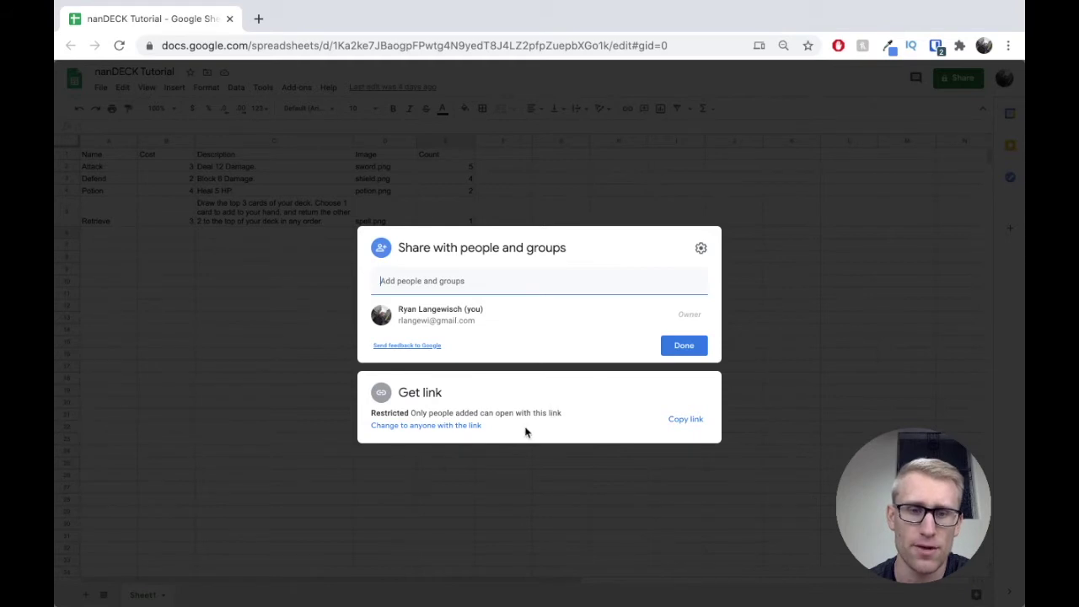
Step: Change link access from Restricted to Anyone with the link as Viewer, and close the dialog
left_click(445, 427)
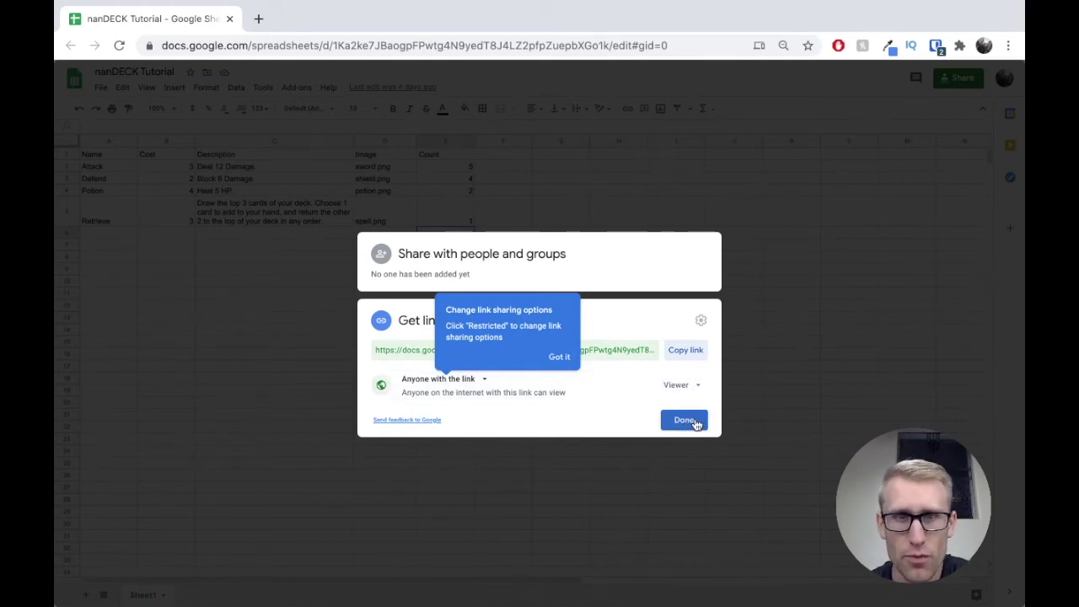
left_click(684, 420)
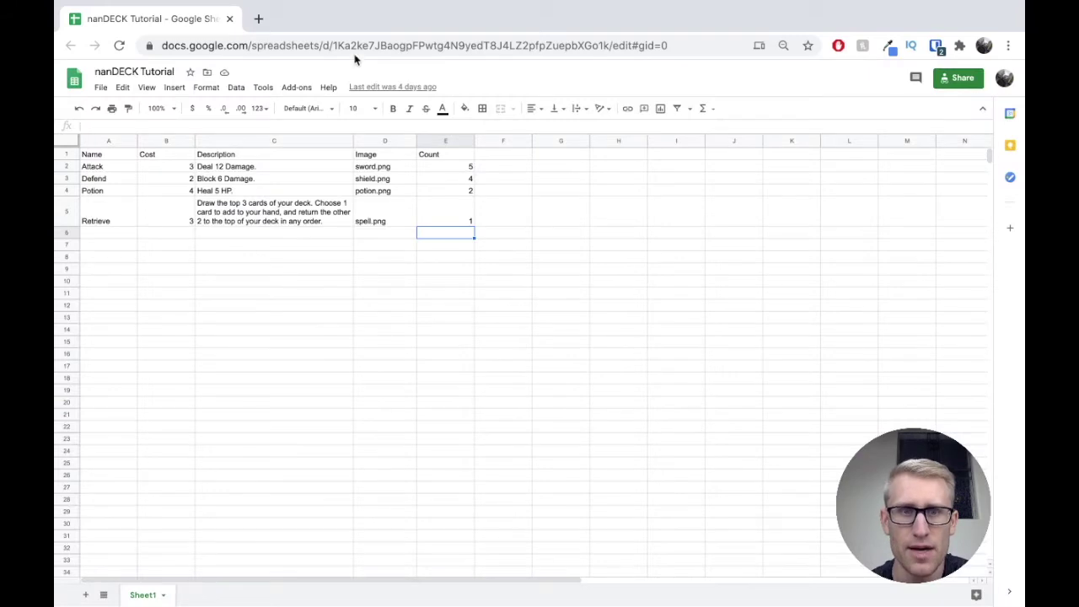
left_click_drag(332, 45, 553, 42)
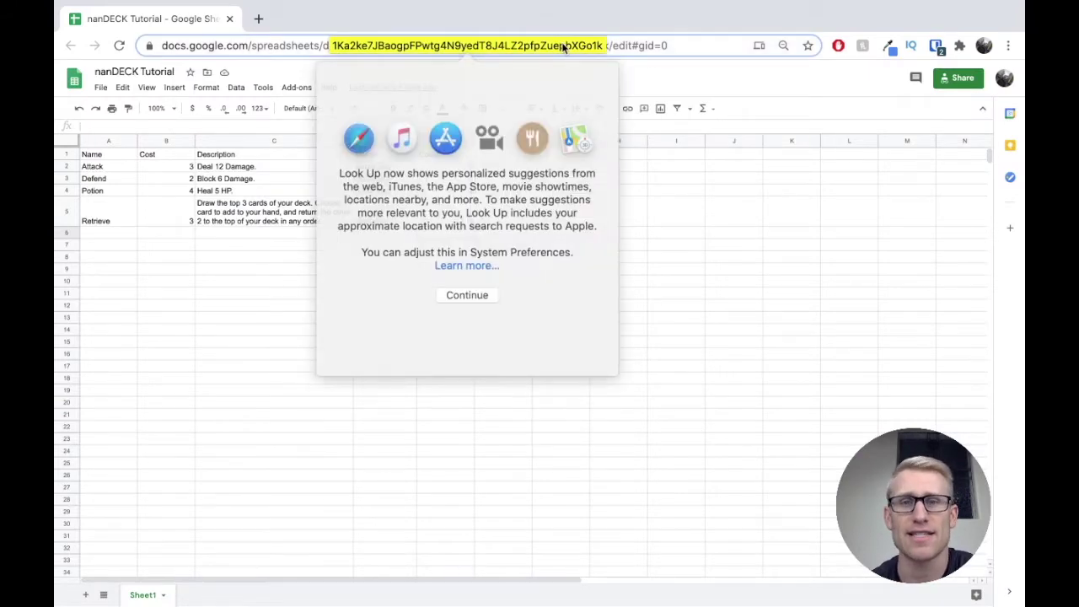
left_click(341, 65)
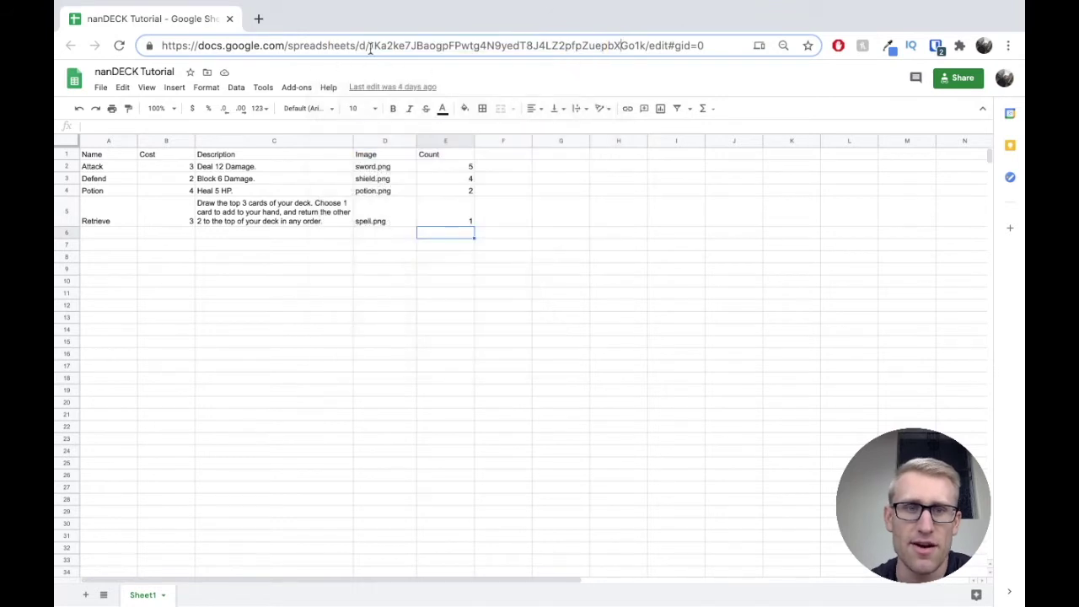
left_click_drag(370, 46, 643, 43)
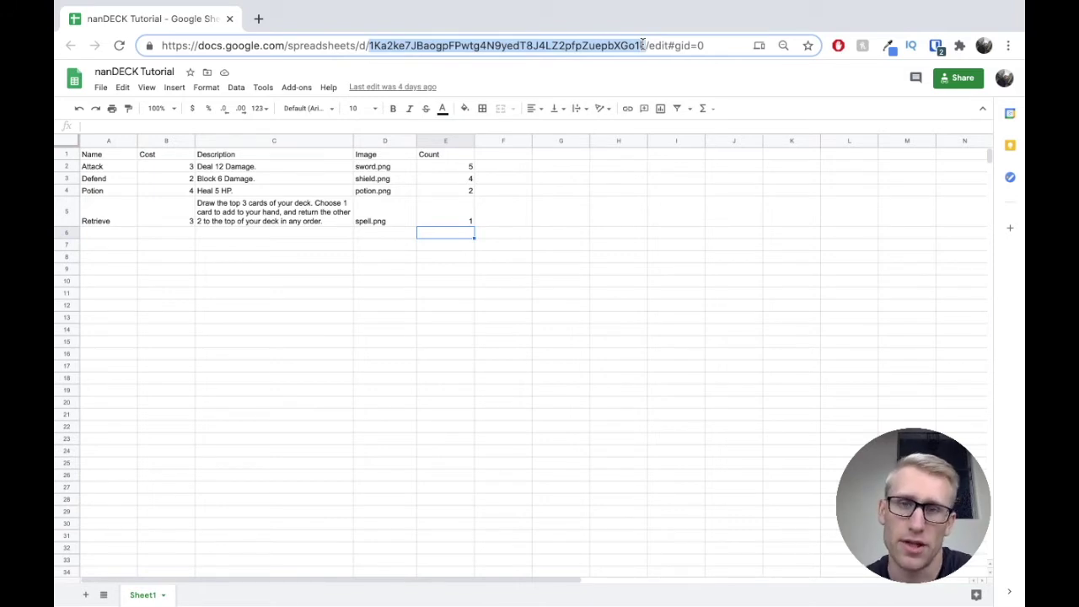
left_click(574, 282)
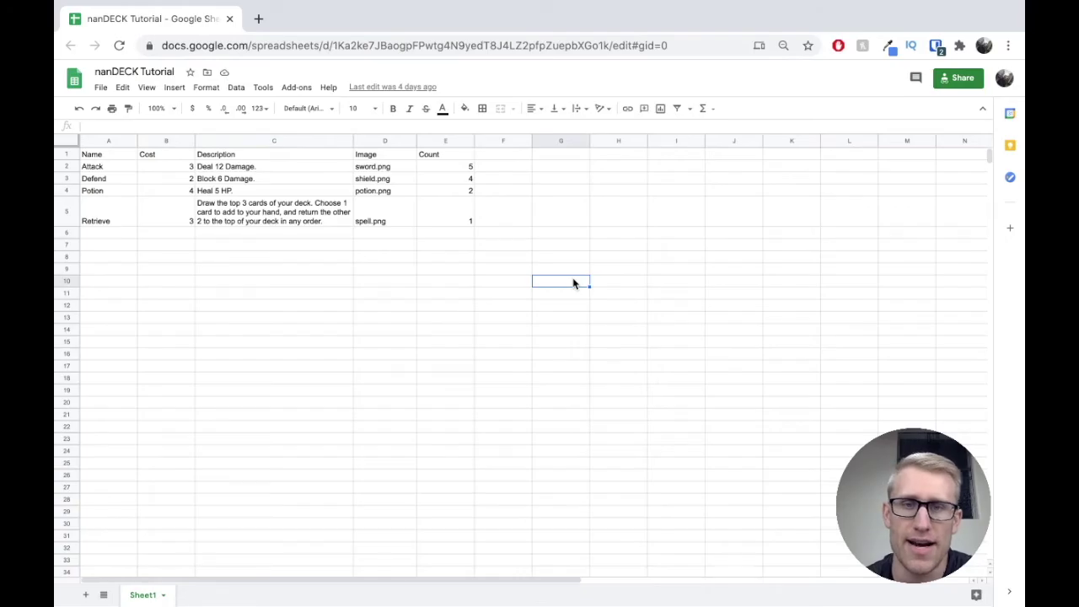
key("super+Tab")
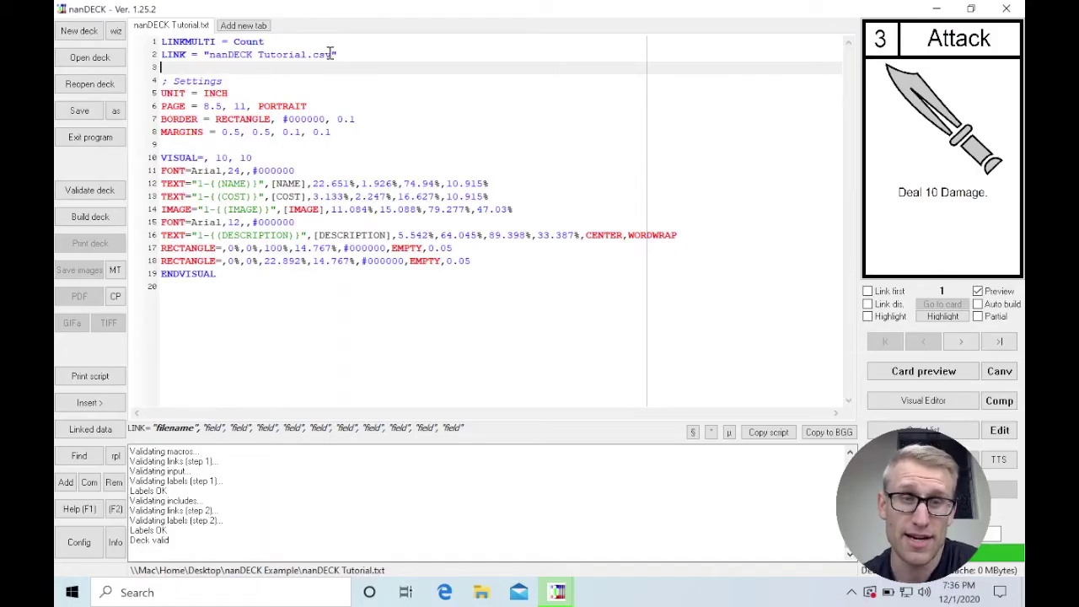
Step: Replace nanDECK Tutorial.csv in the LINK line with the pasted Google Sheet ID and validate the script
left_click_drag(332, 54, 209, 55)
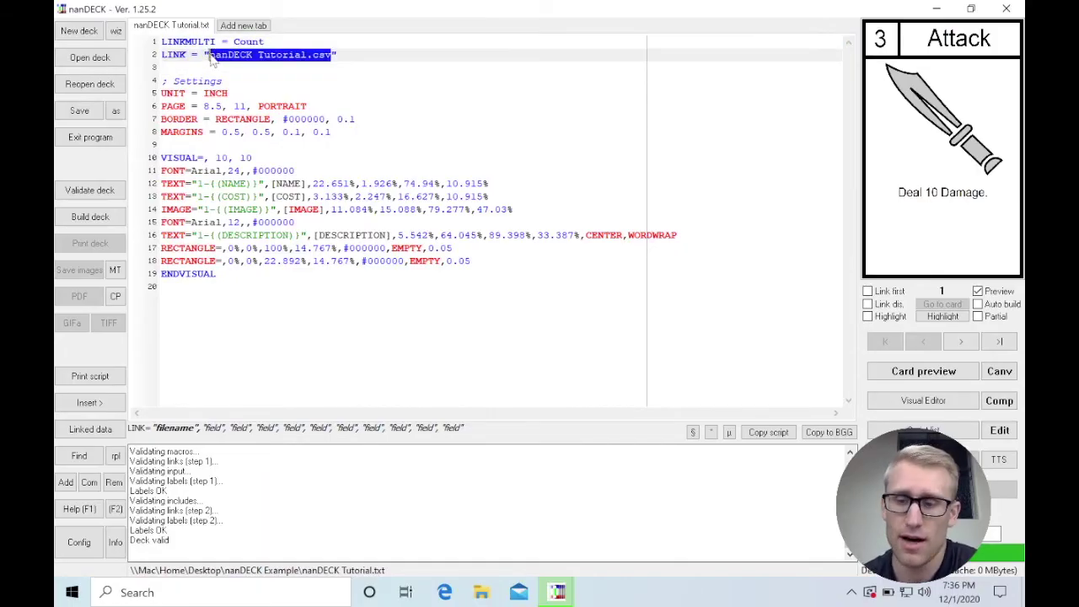
key("BackSpace")
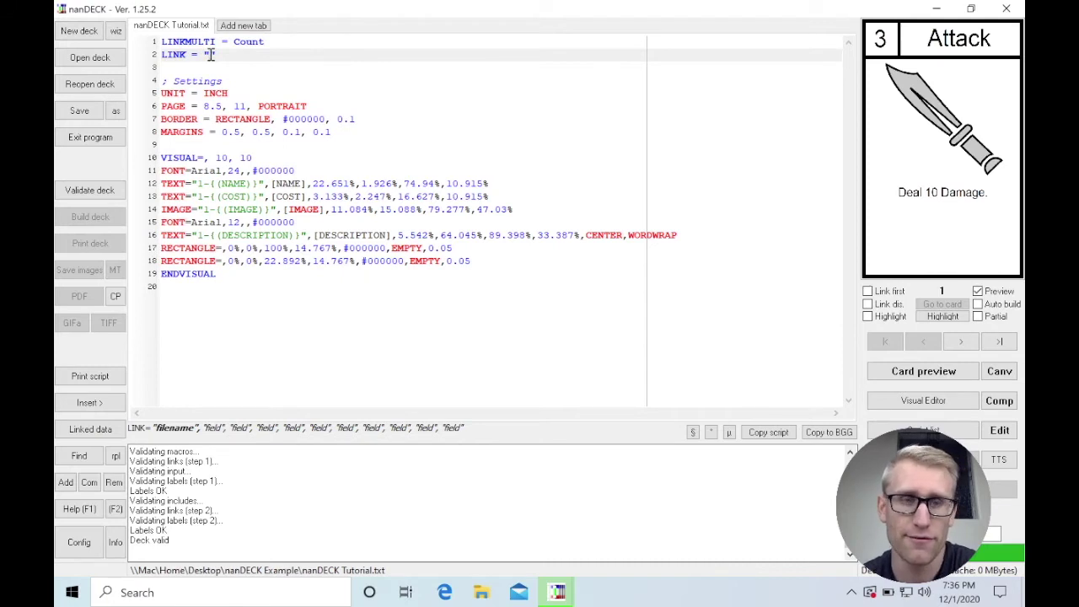
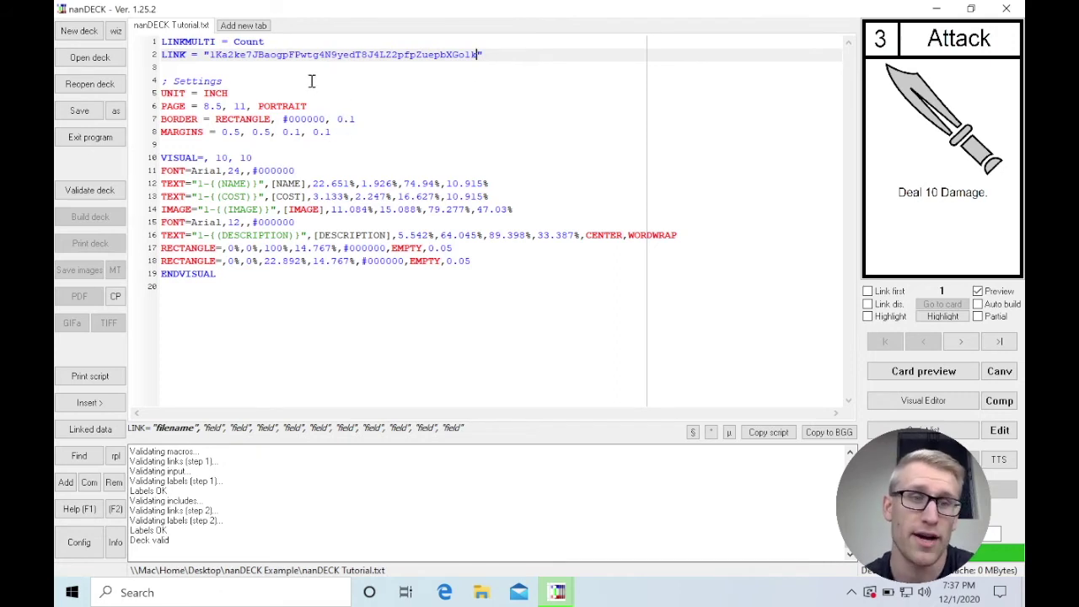
left_click(97, 196)
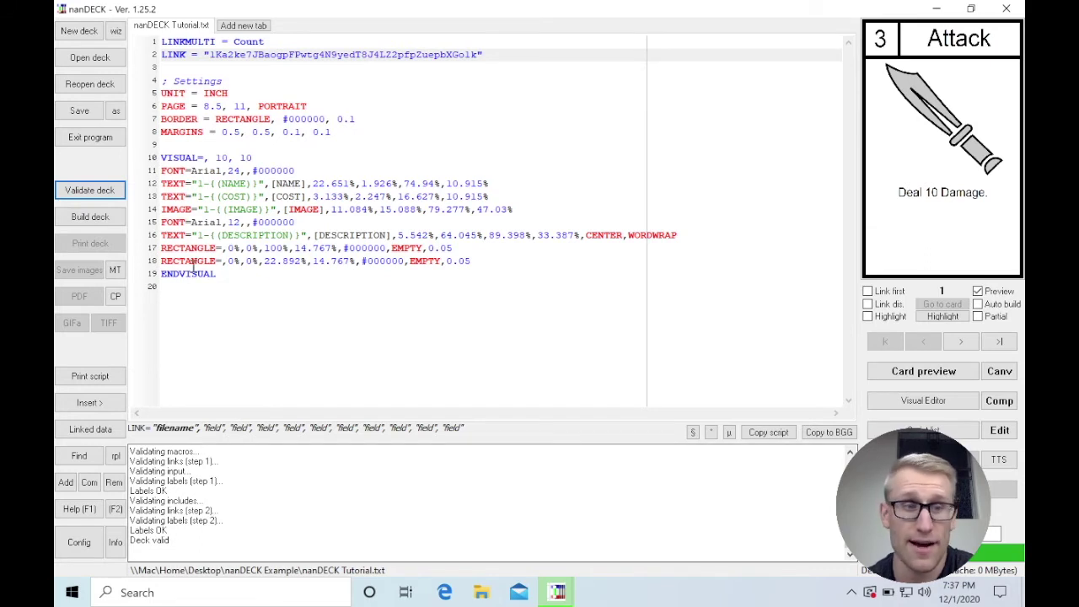
Step: Build the deck from the linked sheet and preview the cards back to the 'Deal 12 Damage.' Attack card
left_click(90, 218)
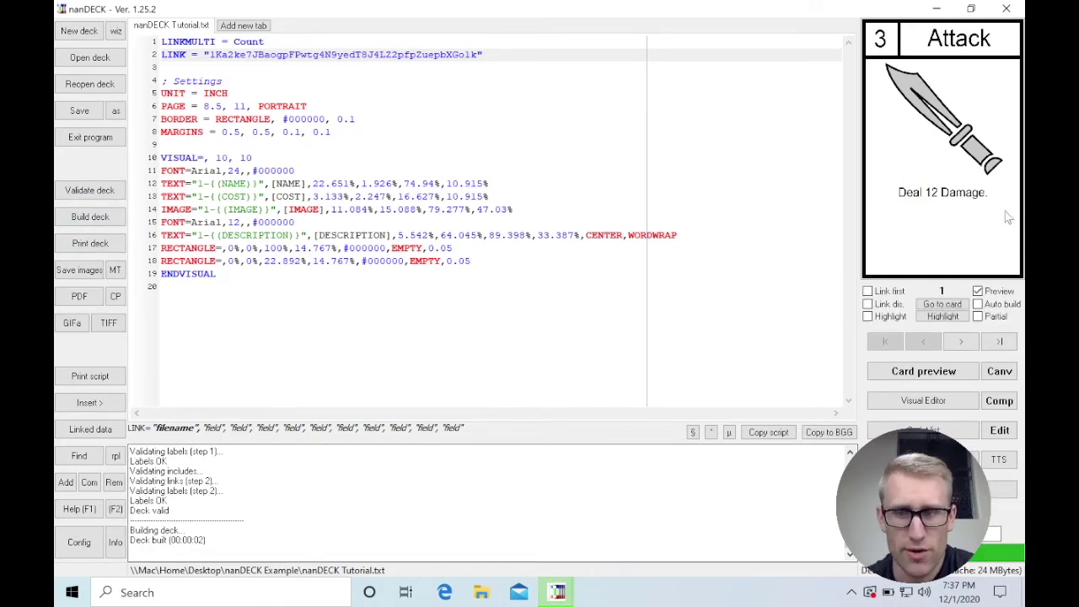
left_click(963, 342)
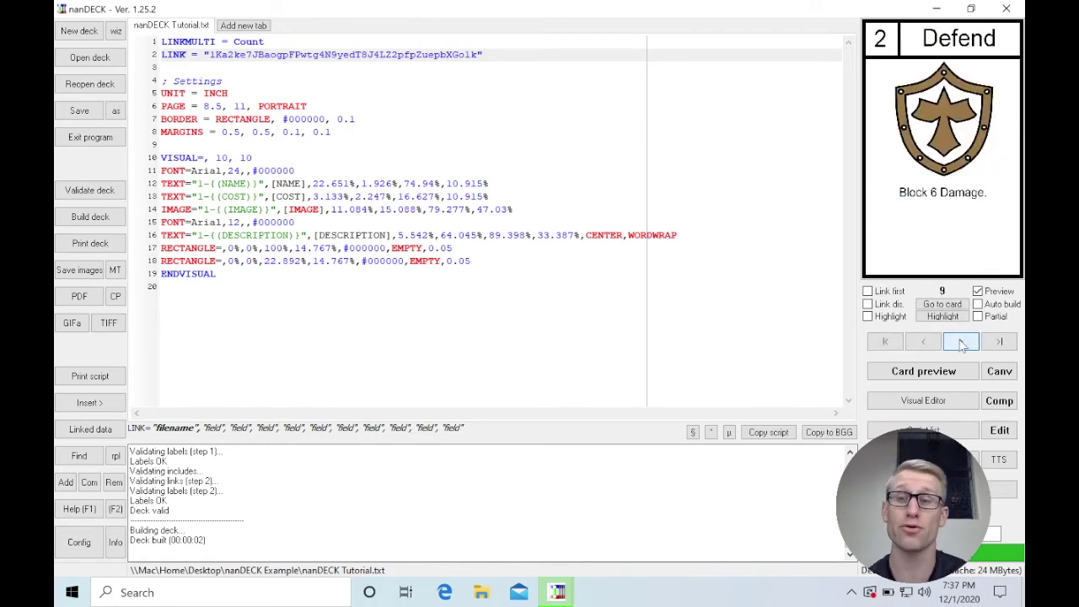
left_click(922, 341)
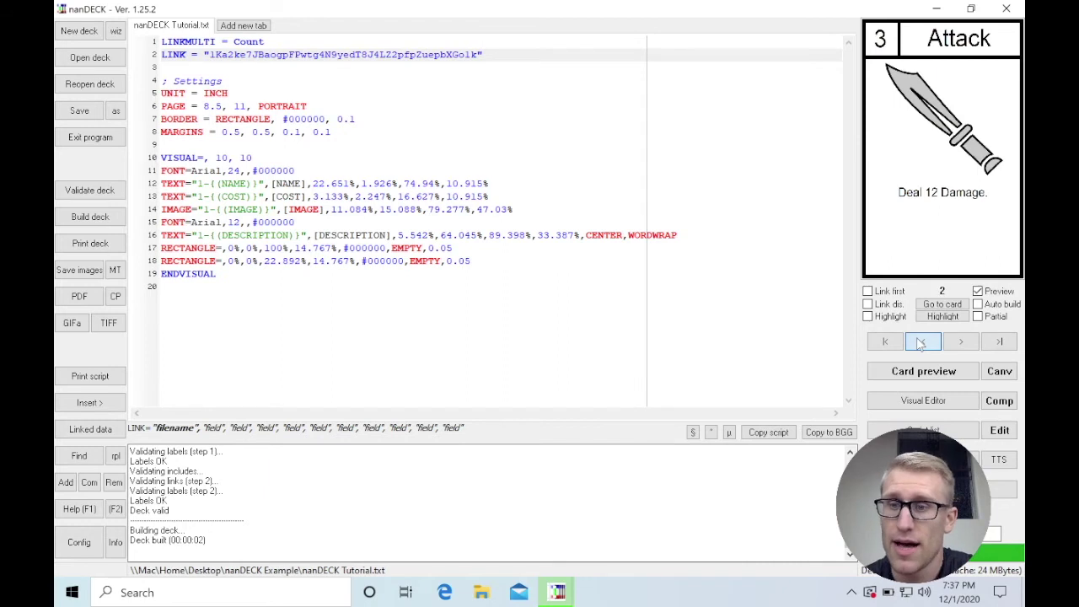
left_click(920, 341)
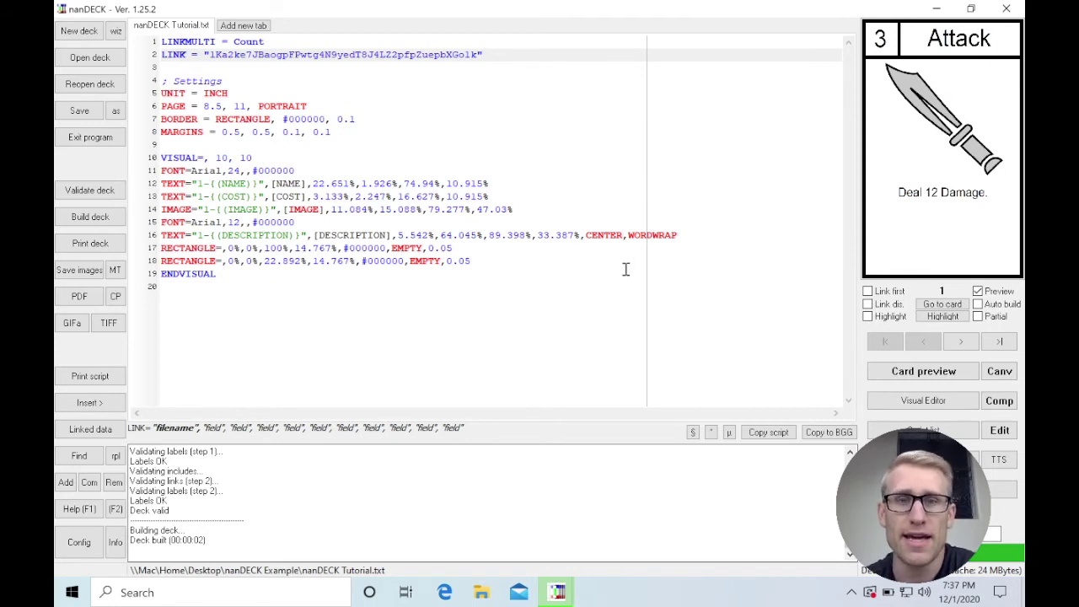
Step: Edit cell C2 so Attack reads 'Deal 15 Damage.', then return to nanDECK
key("super+Tab")
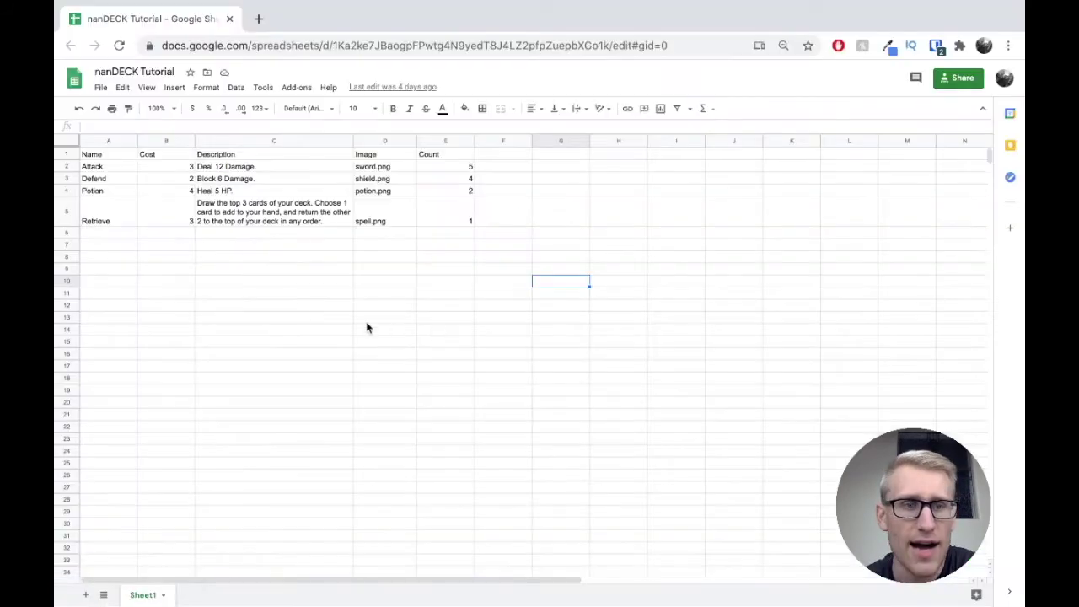
left_click(125, 166)
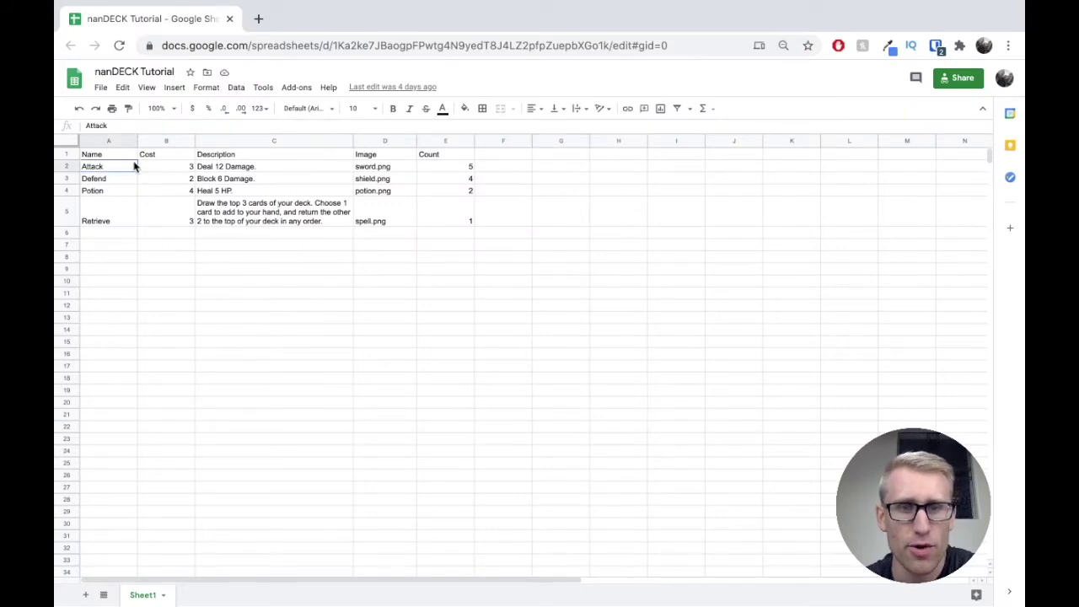
left_click(224, 166)
double_click(222, 167)
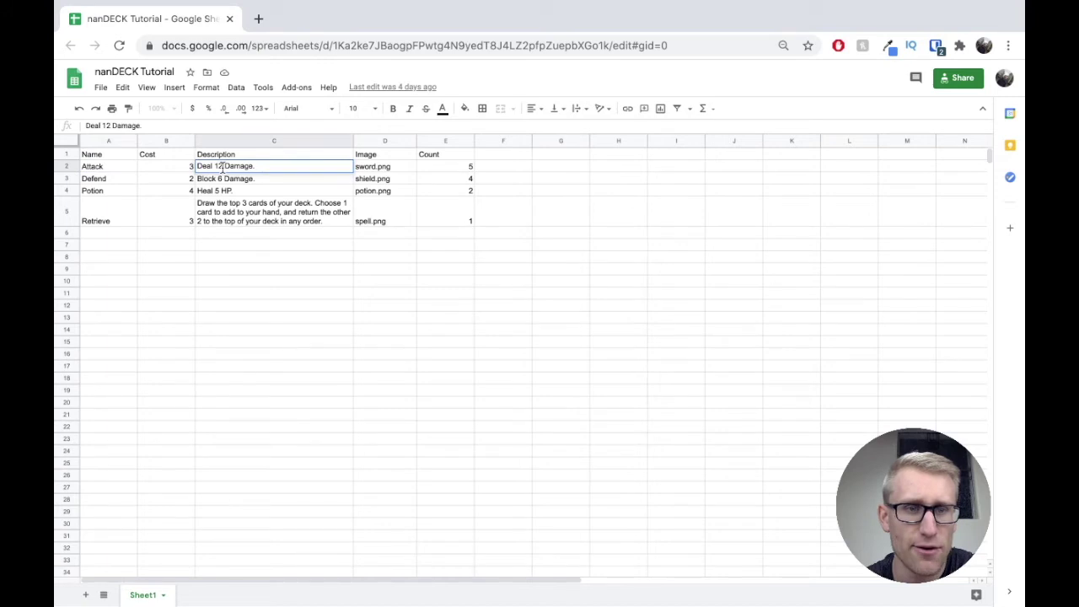
key("BackSpace")
type("5")
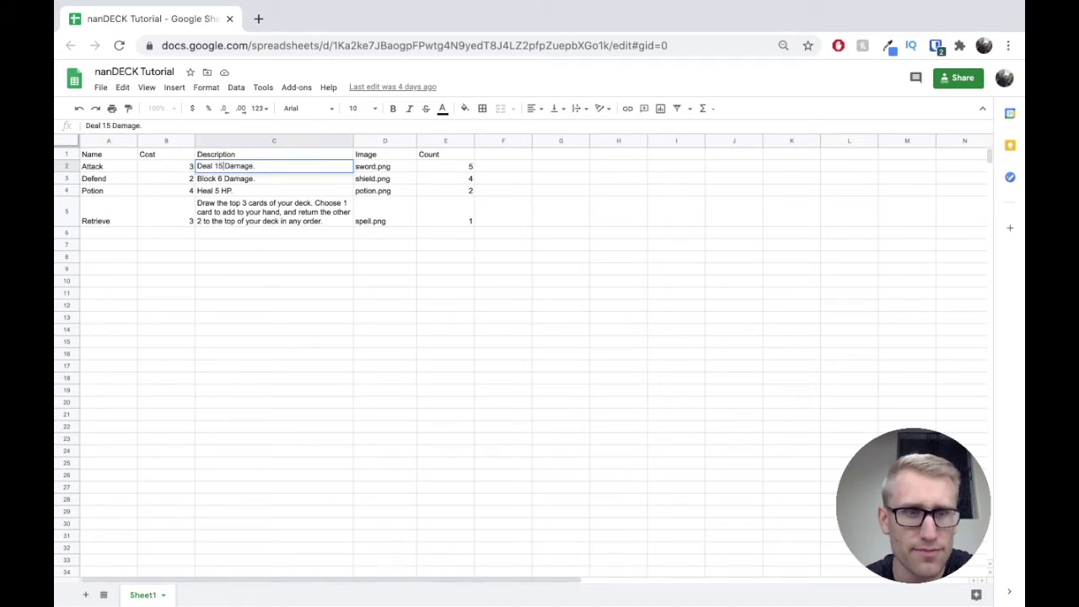
left_click(278, 271)
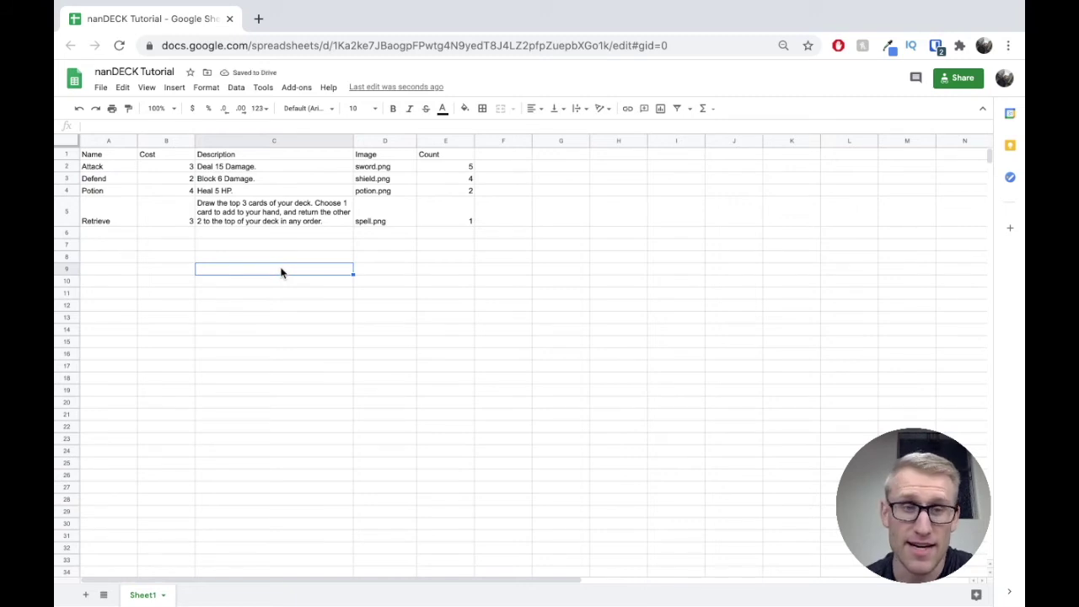
key("super+Tab")
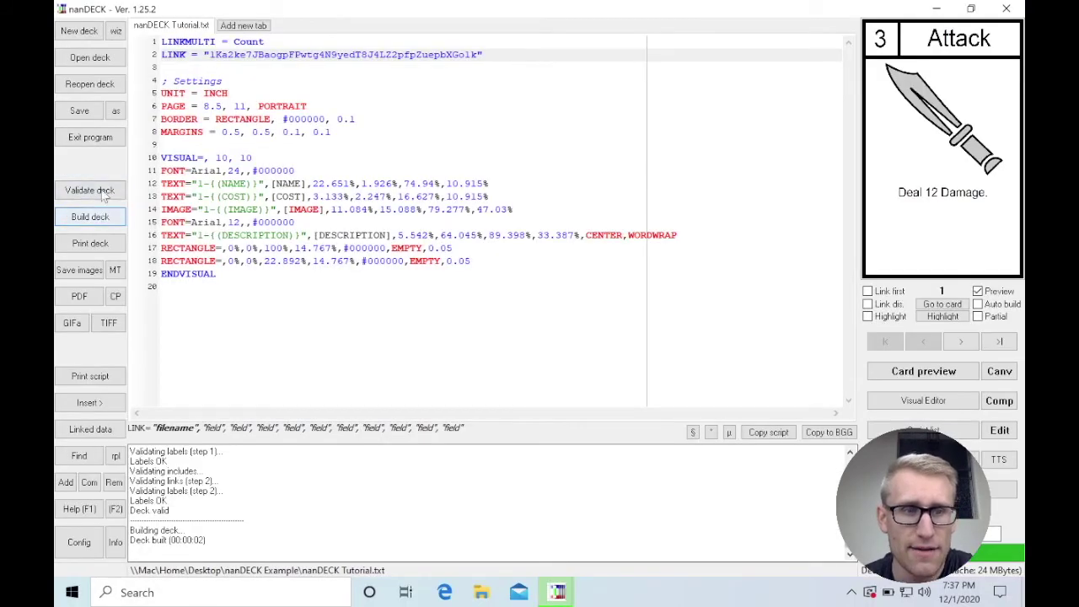
Step: Validate and rebuild the deck so the 3-cost Attack card shows 'Deal 15 Damage.'
left_click(103, 194)
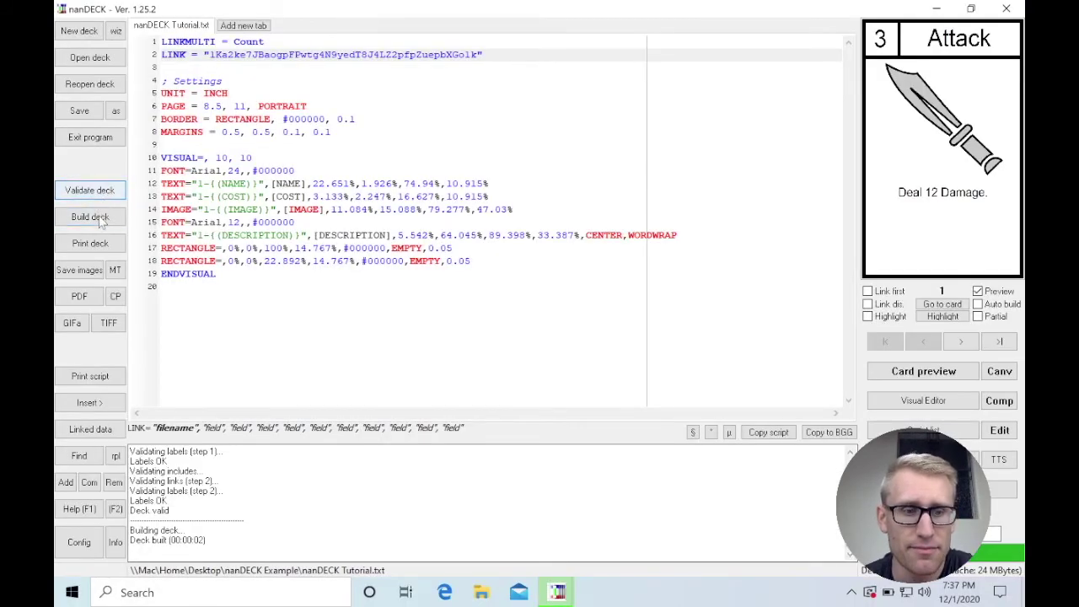
left_click(101, 218)
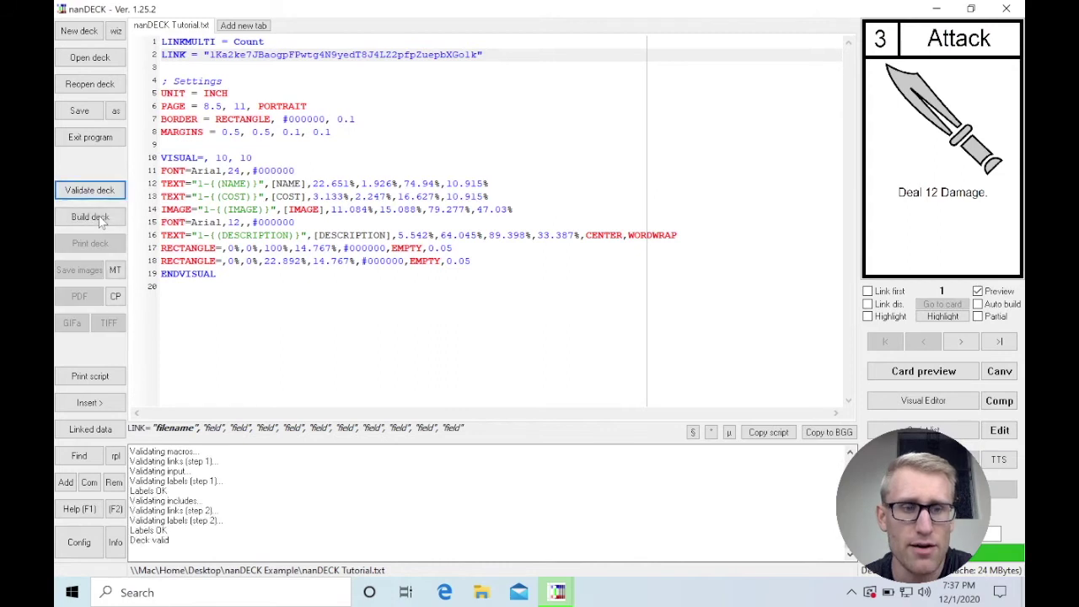
left_click(99, 218)
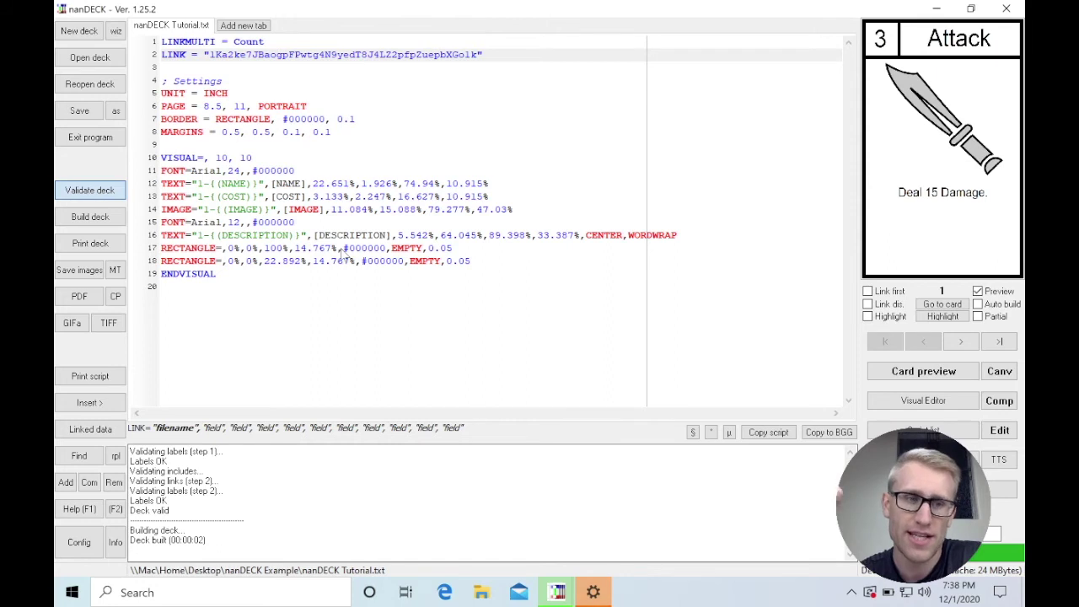
key("Return")
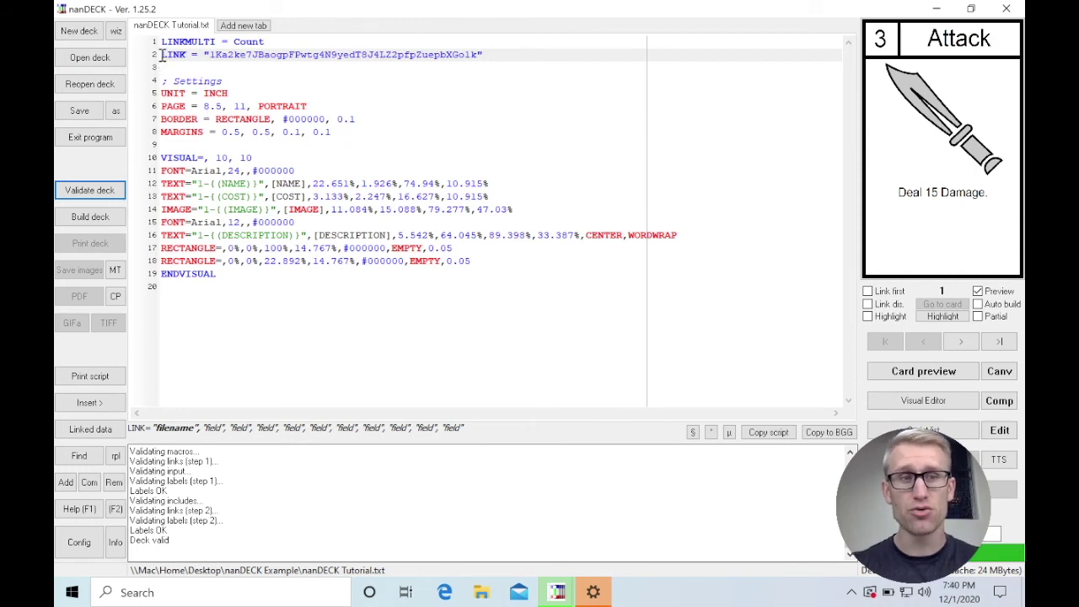
Step: Add a copy of the LINK line below it, pointing to nanDECK Tutorial.csv
left_click(510, 59)
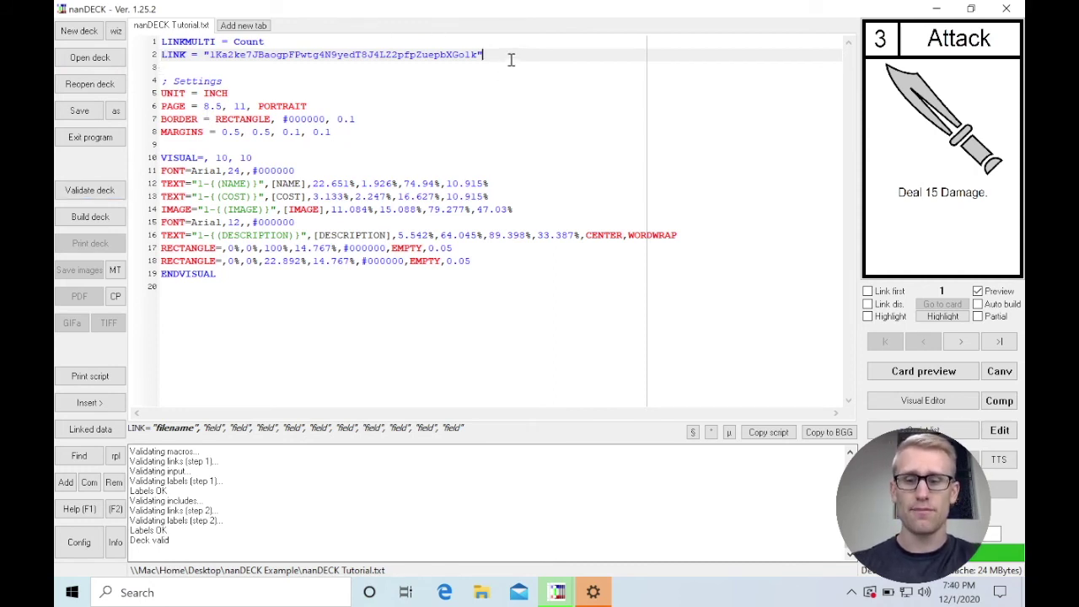
key("Return")
key("shift+Home")
key("shift+Right")
key("shift+Right")
key("shift+Right")
key("shift+Right")
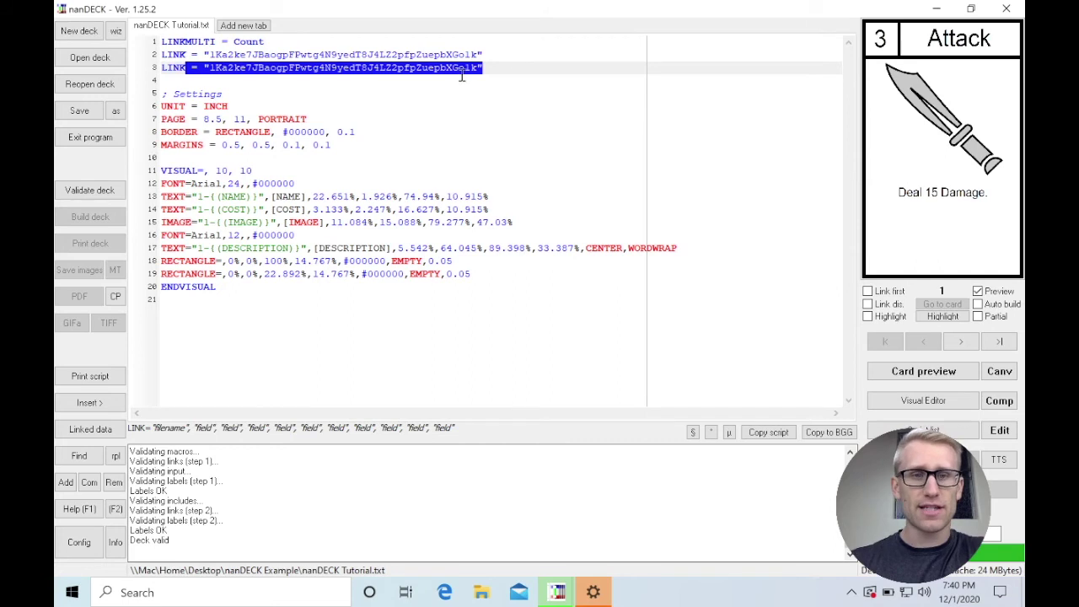
left_click_drag(477, 68, 211, 68)
type("nan")
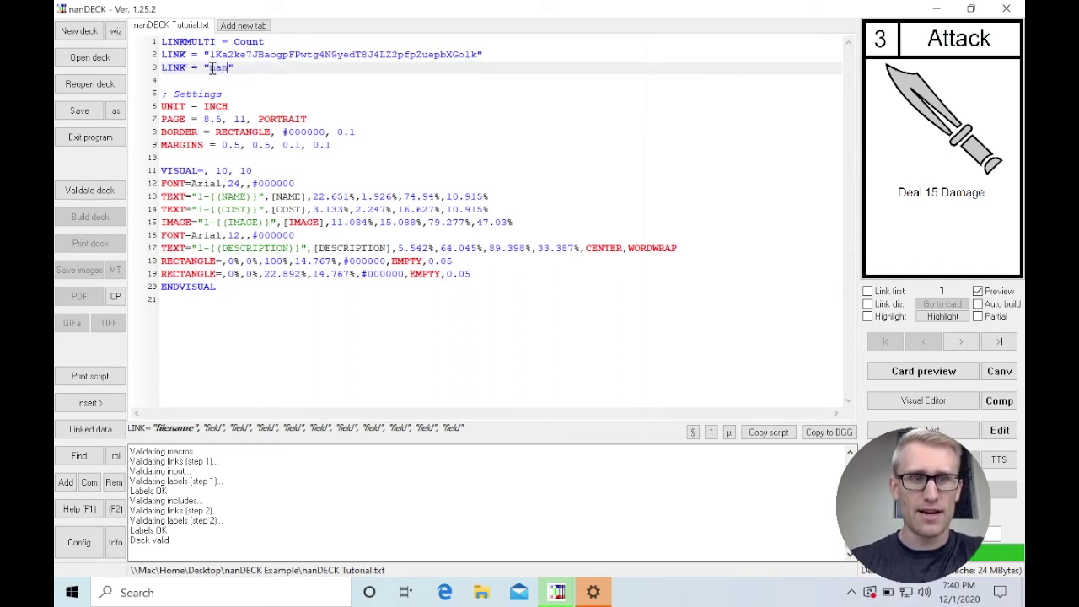
type("DECK Tutorial.csv")
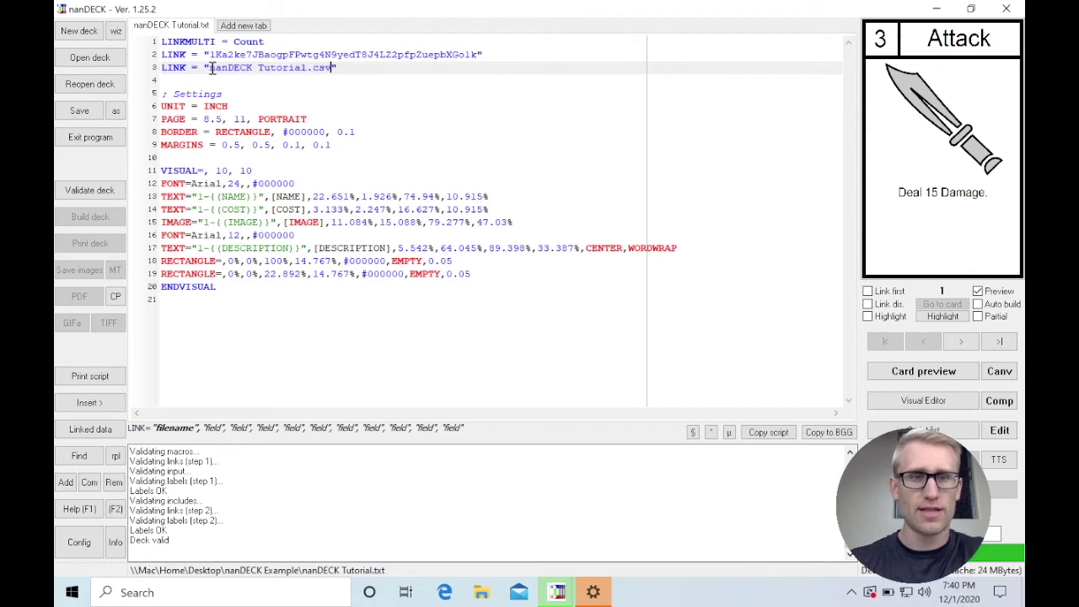
type("\"")
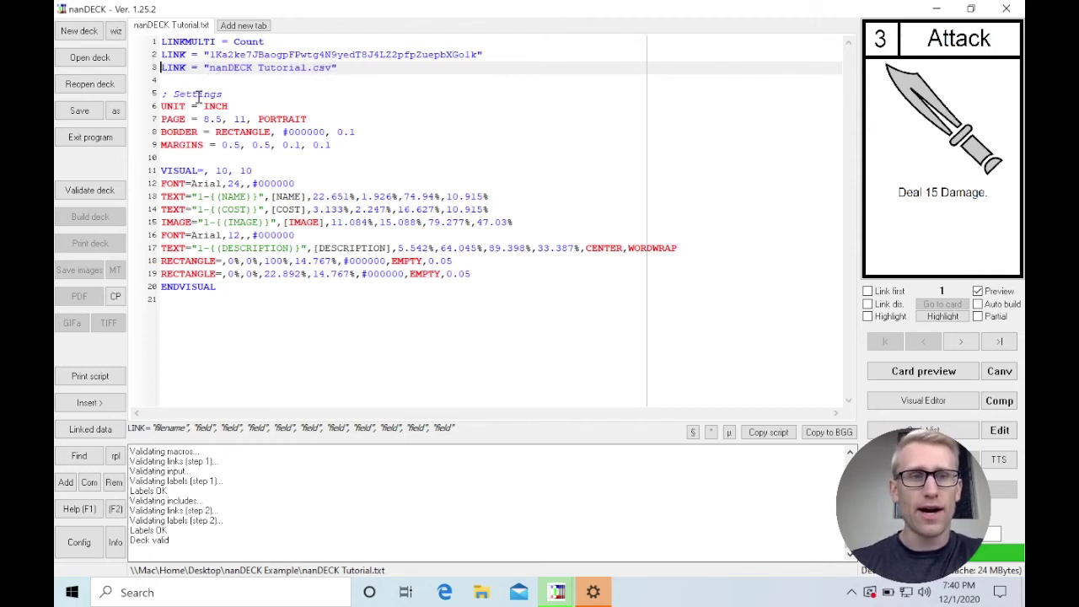
Step: Comment out the Google Sheet LINK line with ';' and leave the CSV LINK line active
key("Home")
type(";")
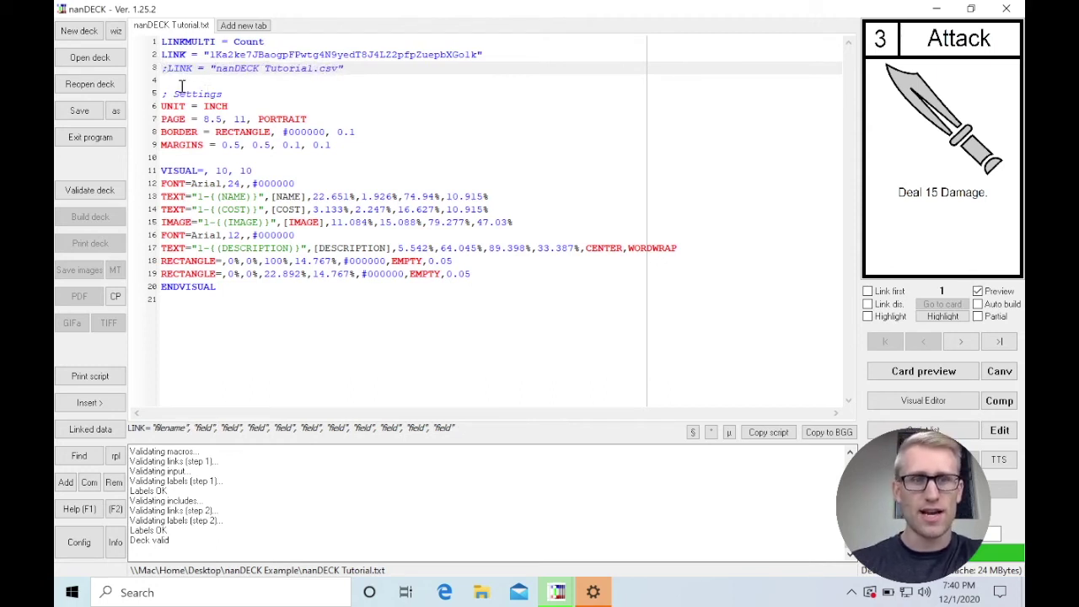
key("BackSpace")
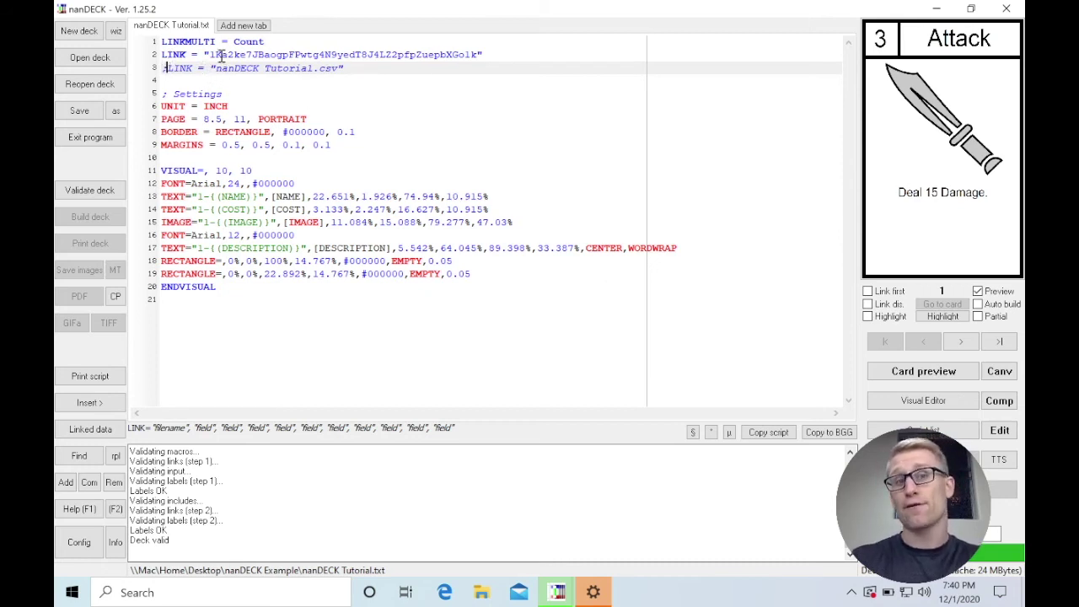
type(";")
left_click_drag(221, 55, 392, 54)
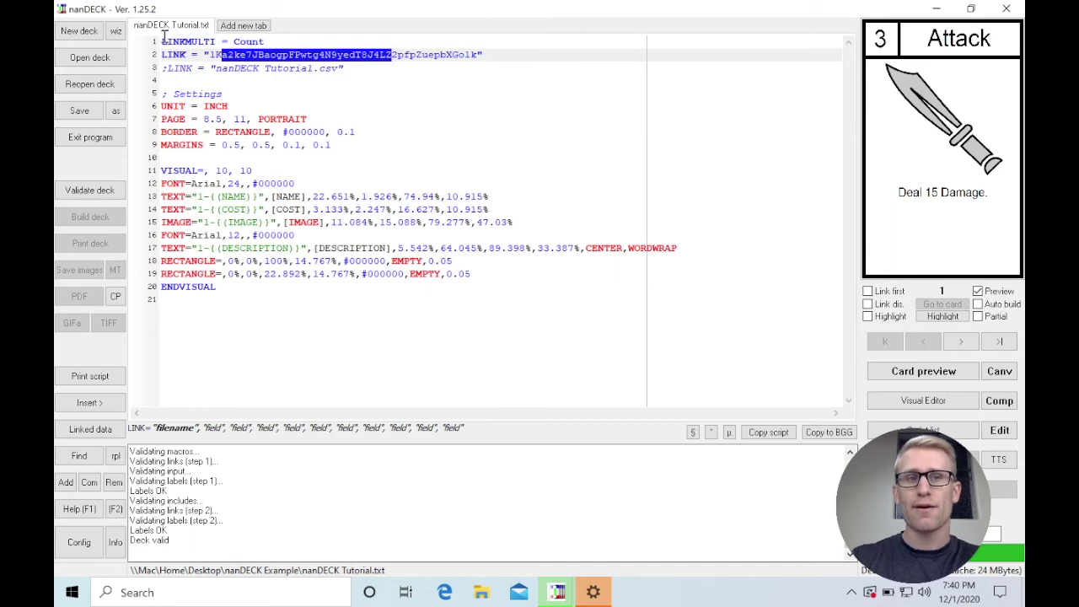
left_click(162, 53)
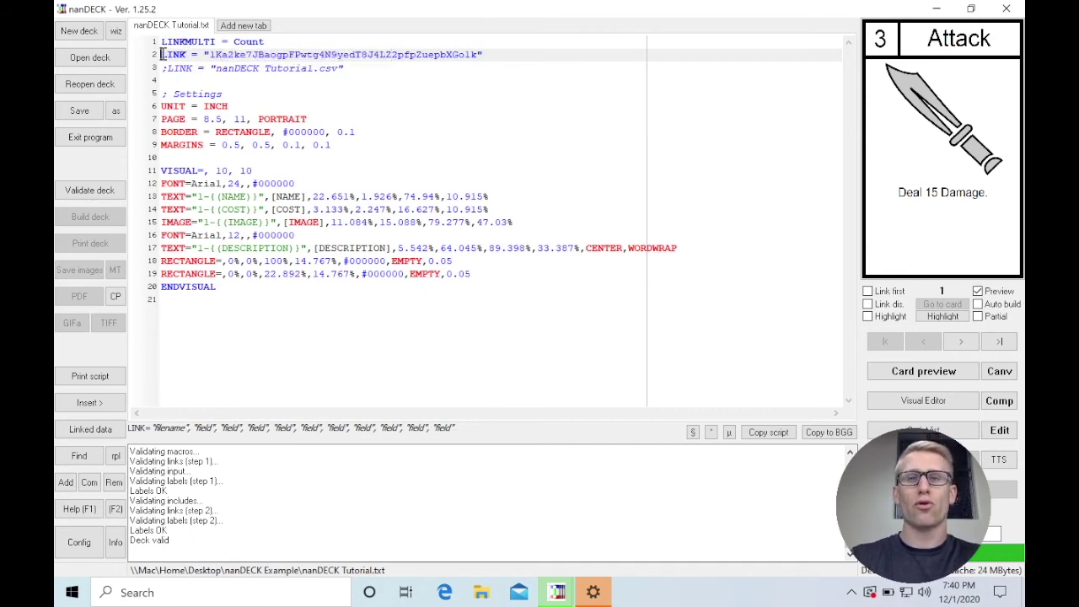
type(";")
key("Down")
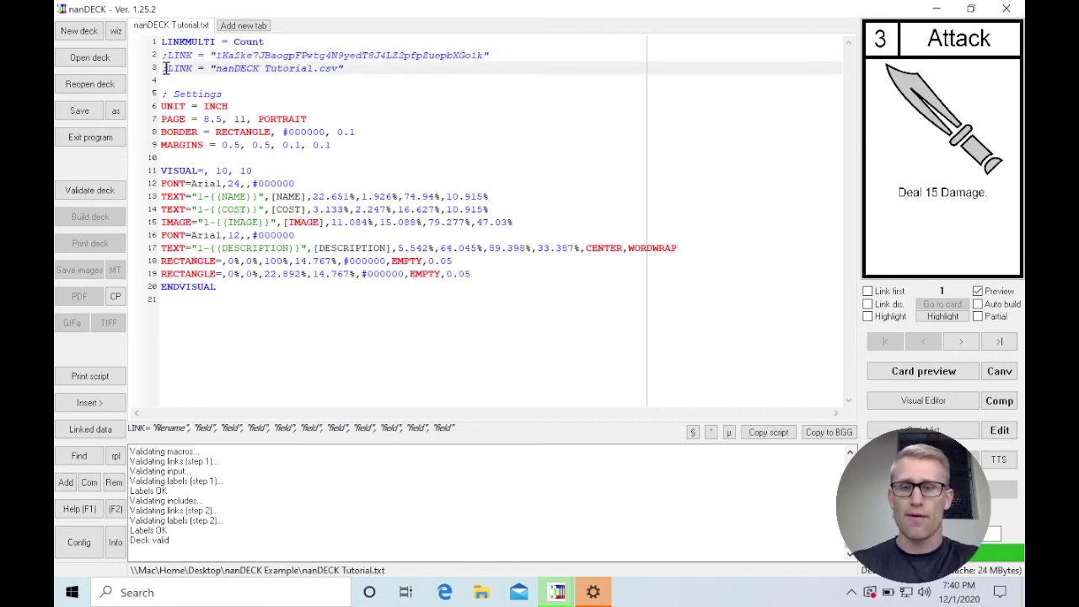
key("BackSpace")
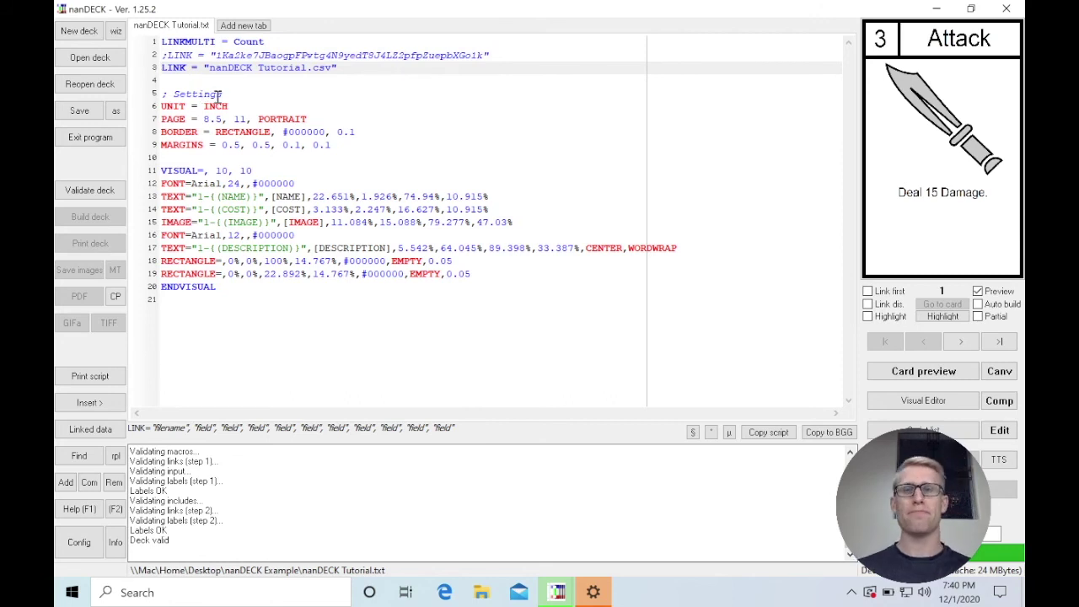